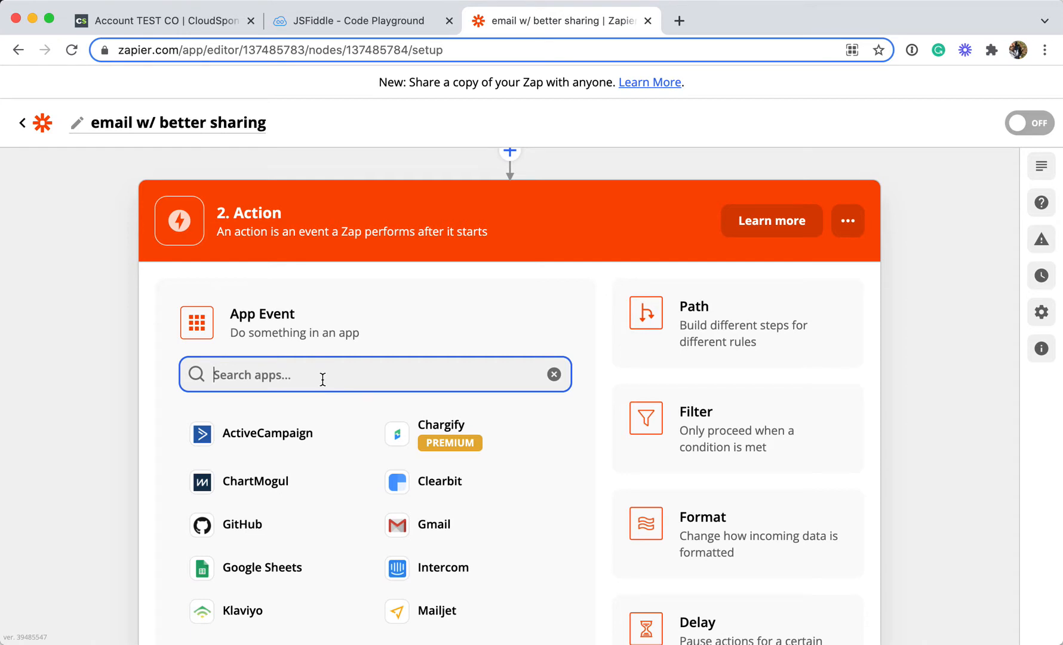
# Choose Email by Zapier as the action app with the Send Outbound Email event and continue to setup
pyautogui.write('email')
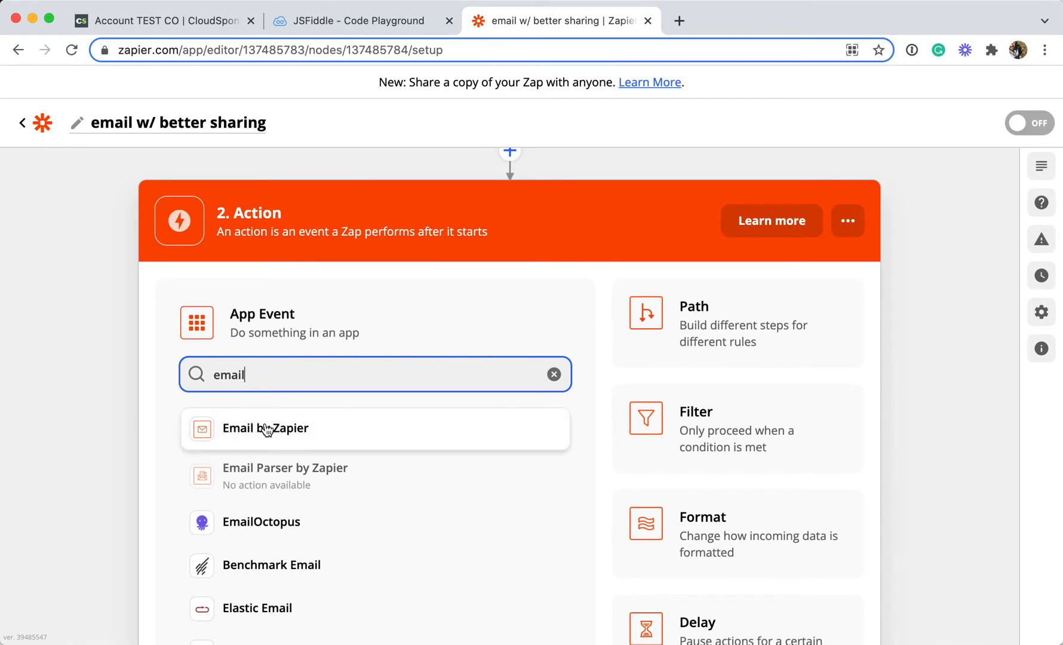
pyautogui.click(324, 434)
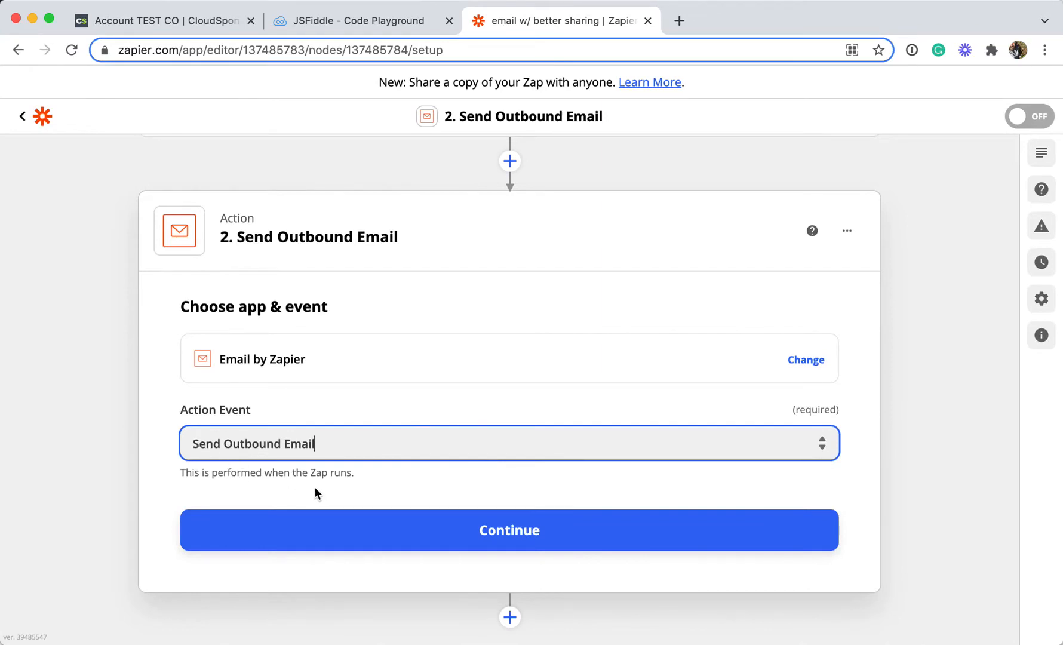
pyautogui.click(513, 537)
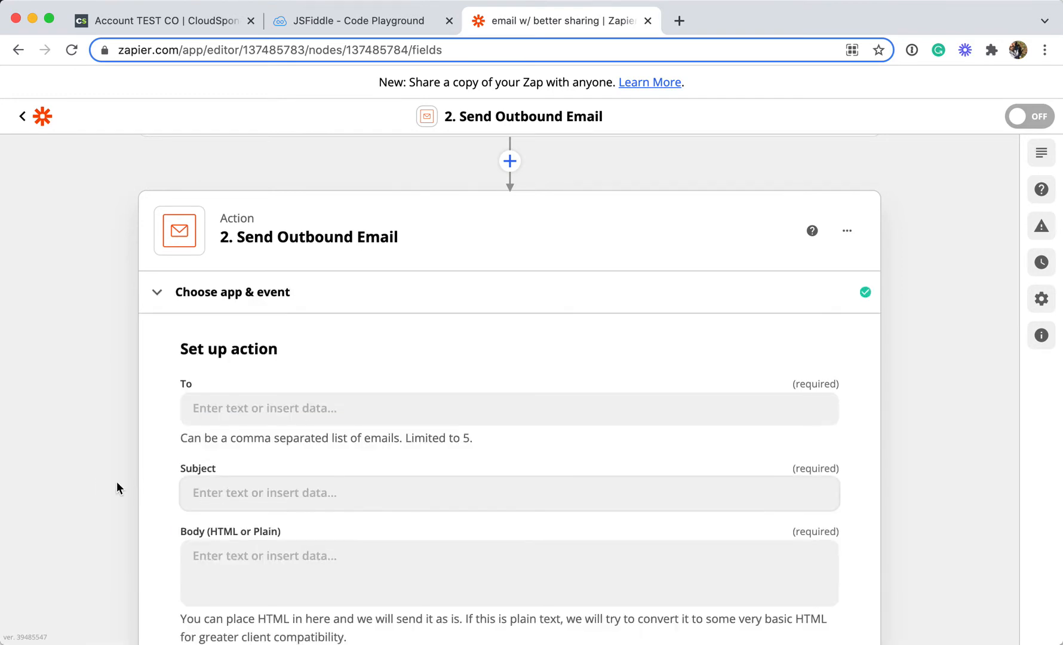
# Map the To field to the trigger's To data item
pyautogui.scroll(-3, 99, 478)
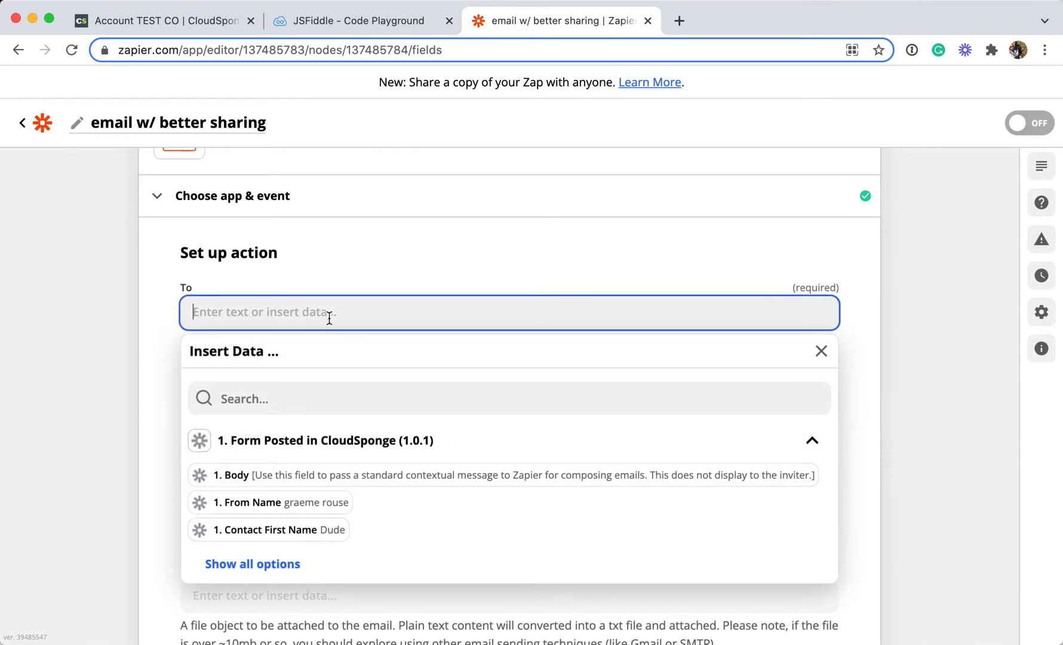
pyautogui.click(356, 399)
pyautogui.write('to')
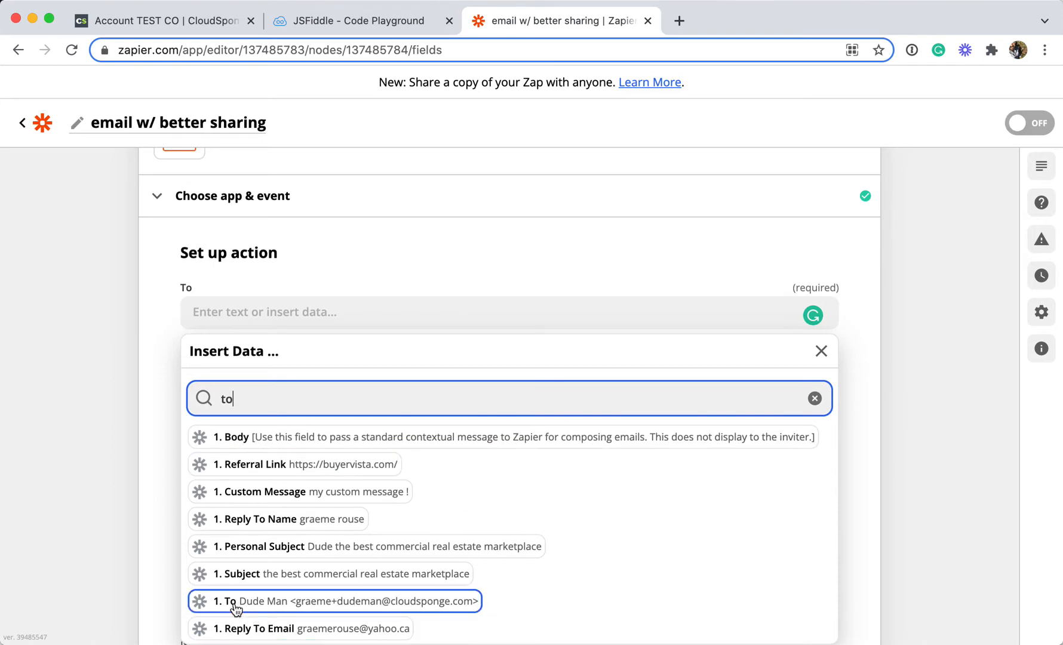
pyautogui.click(279, 608)
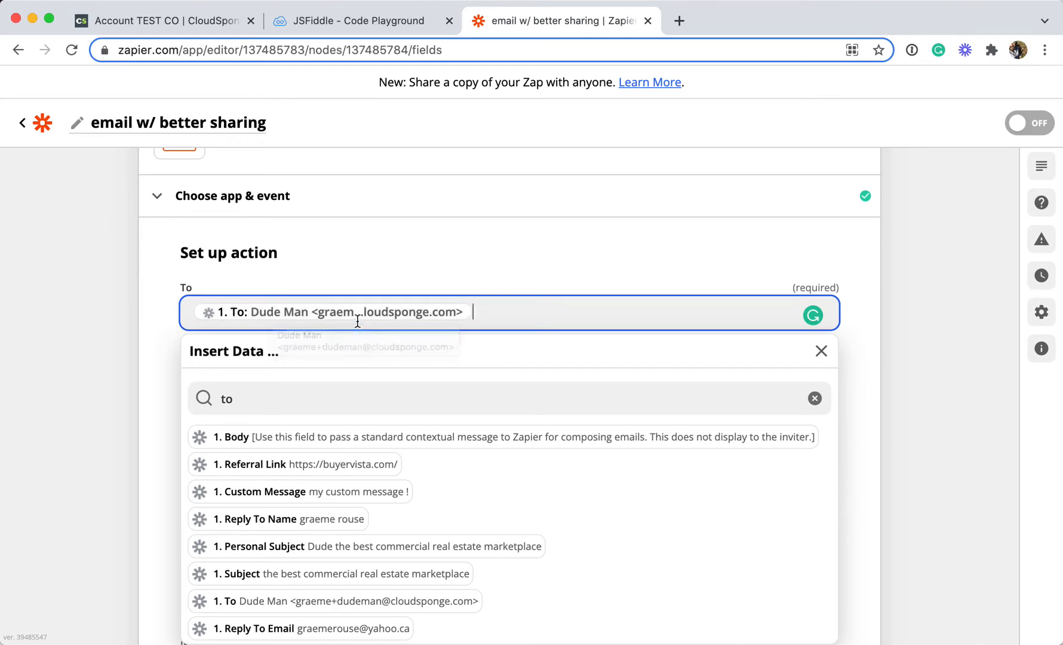
pyautogui.click(130, 331)
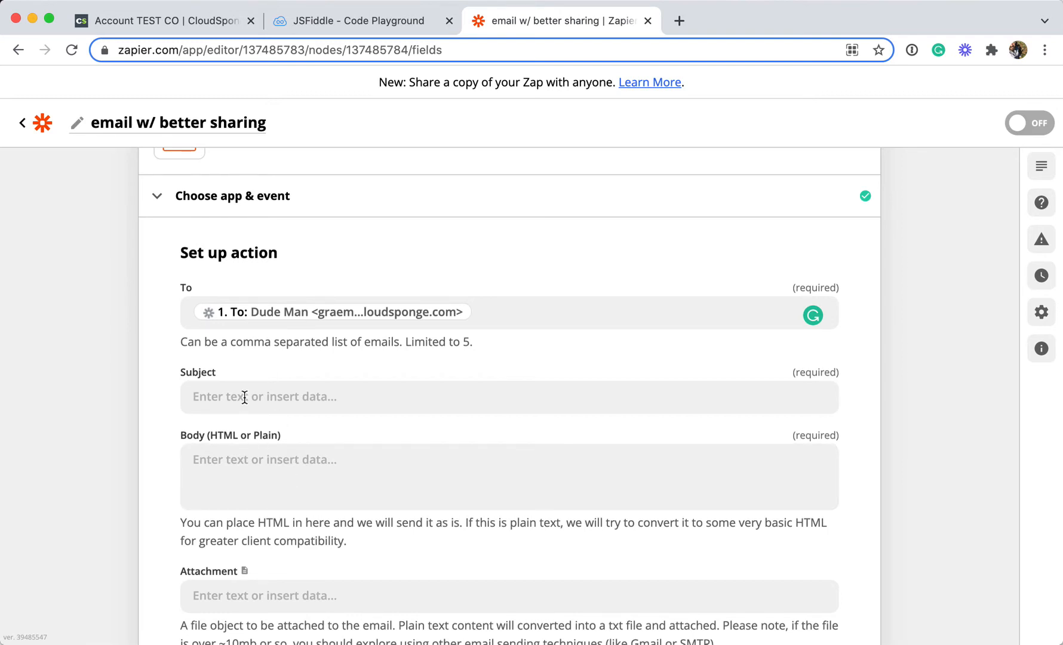
# Map the Subject field to the trigger's Personal Subject data item
pyautogui.click(288, 398)
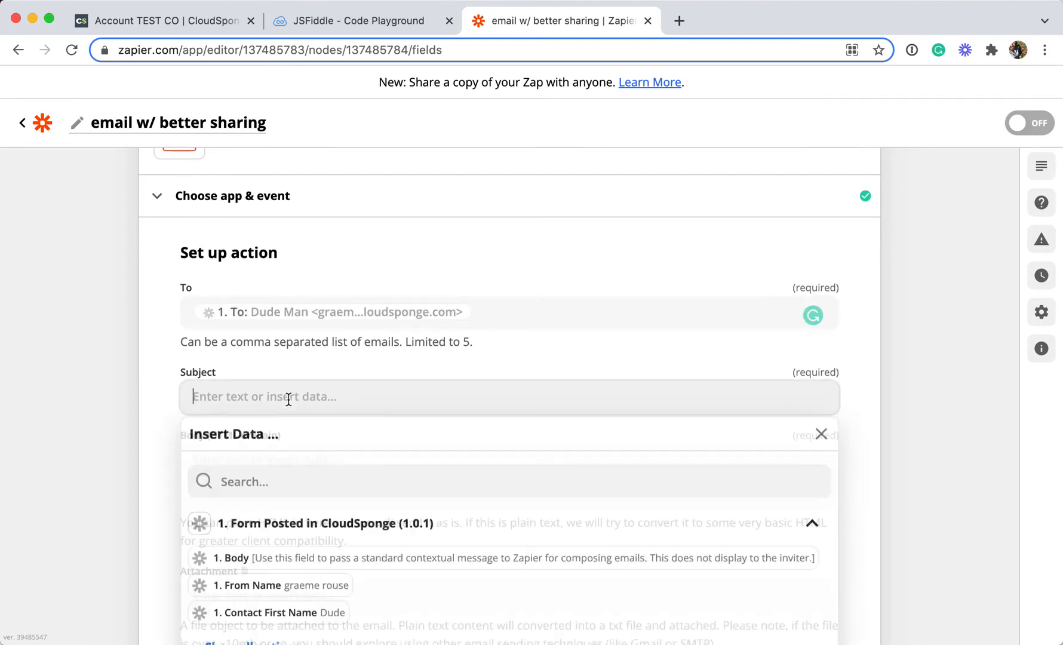
pyautogui.click(295, 491)
pyautogui.write('subje')
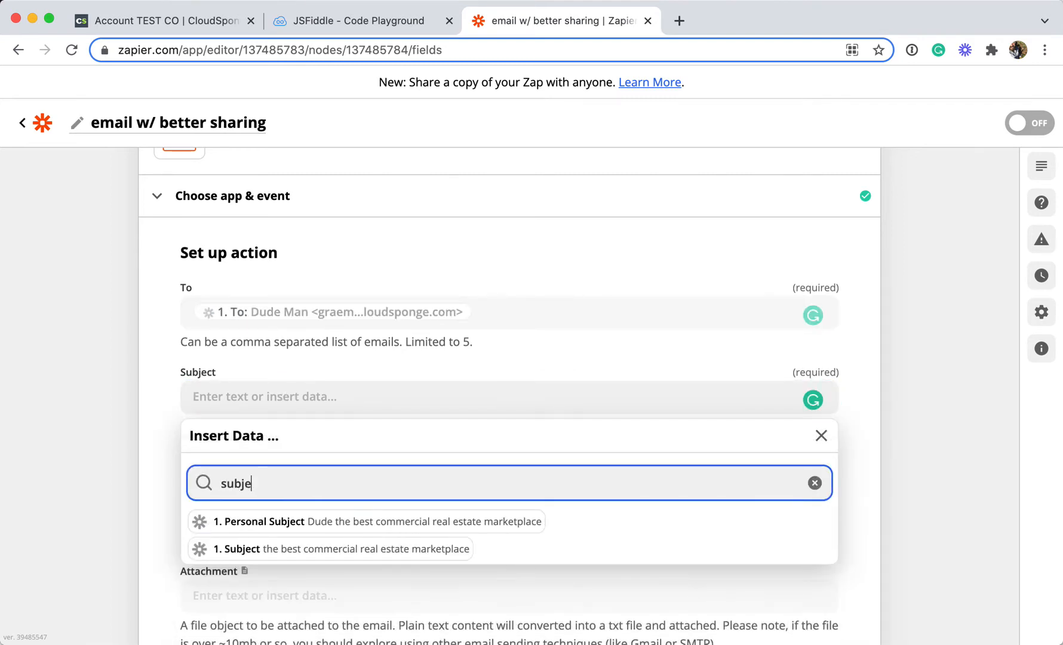
pyautogui.write('ct')
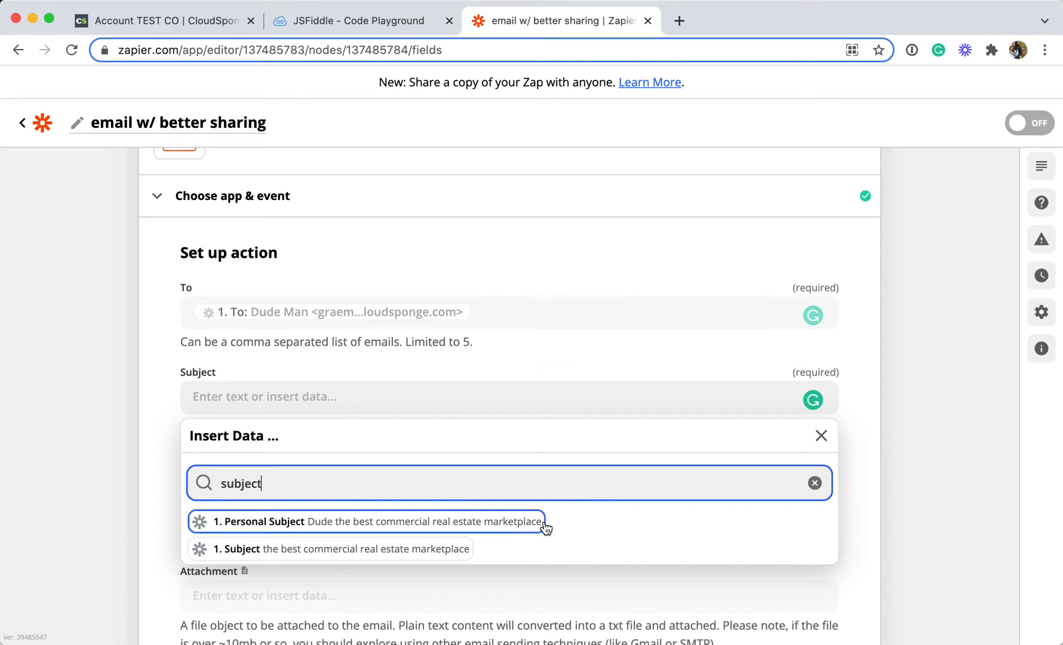
pyautogui.click(330, 531)
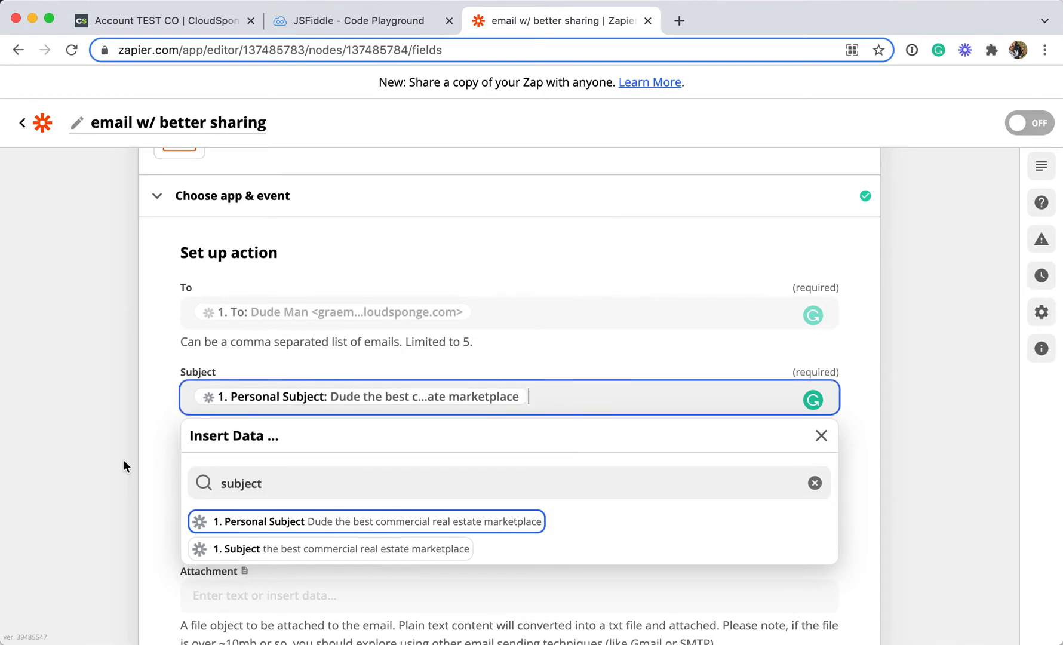
pyautogui.press('Tab')
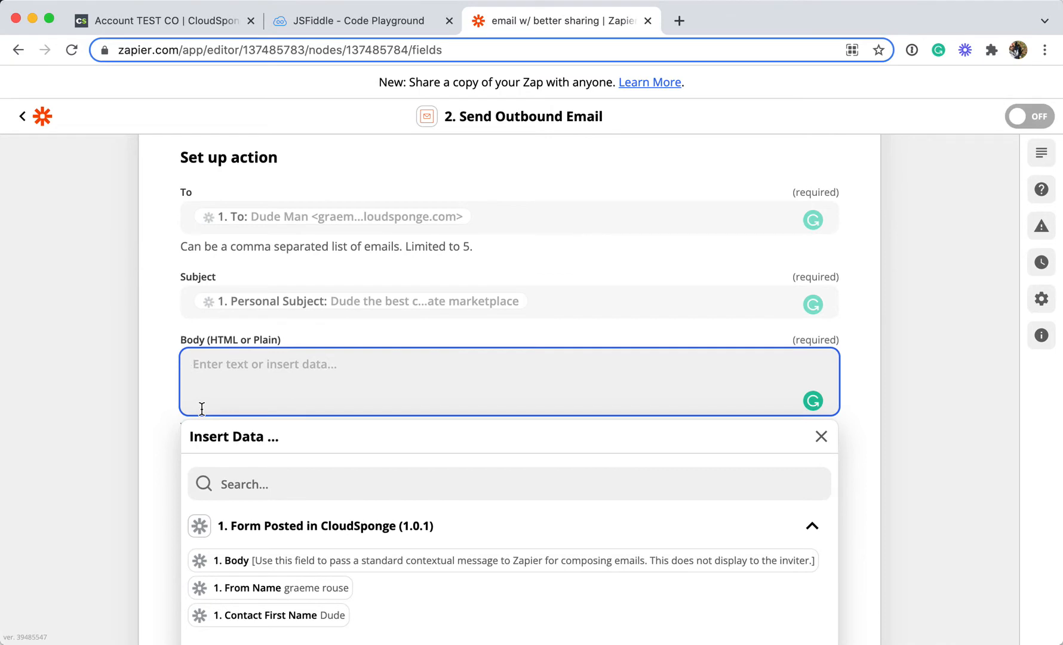
# Start the Body with the Greeting data item followed by a comma and a line break
pyautogui.click(294, 487)
pyautogui.write('greet')
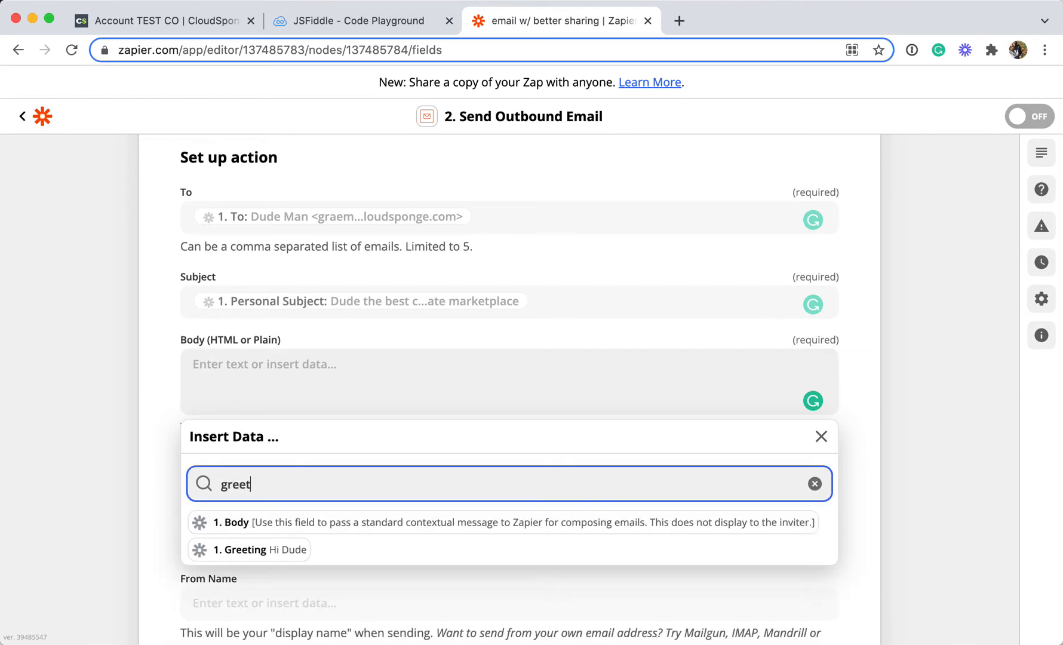
pyautogui.click(259, 550)
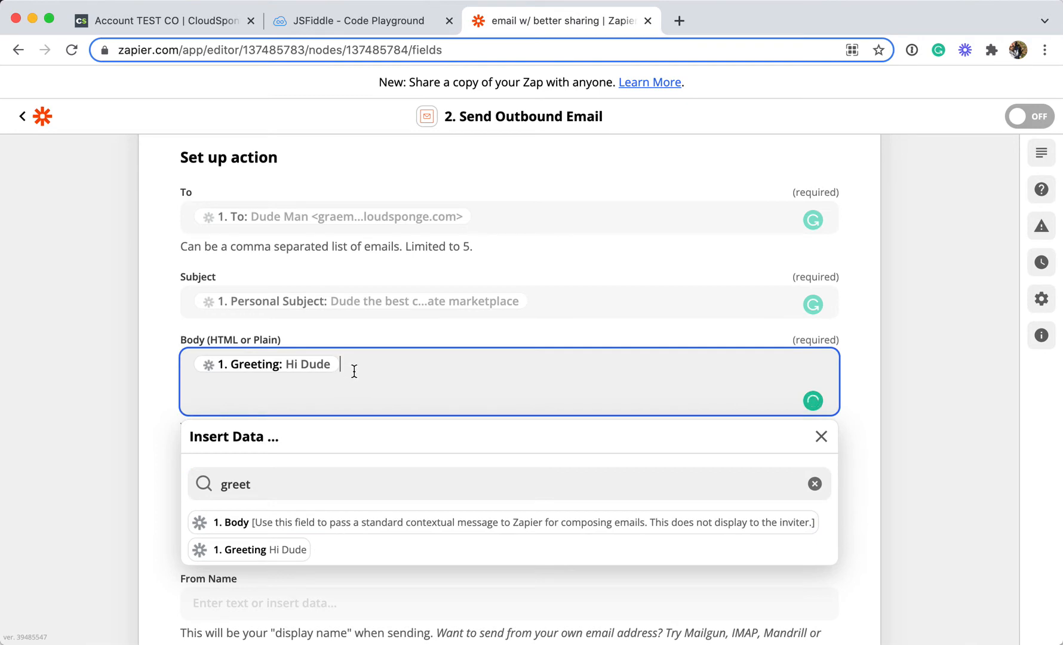
pyautogui.write(',')
pyautogui.press('Return')
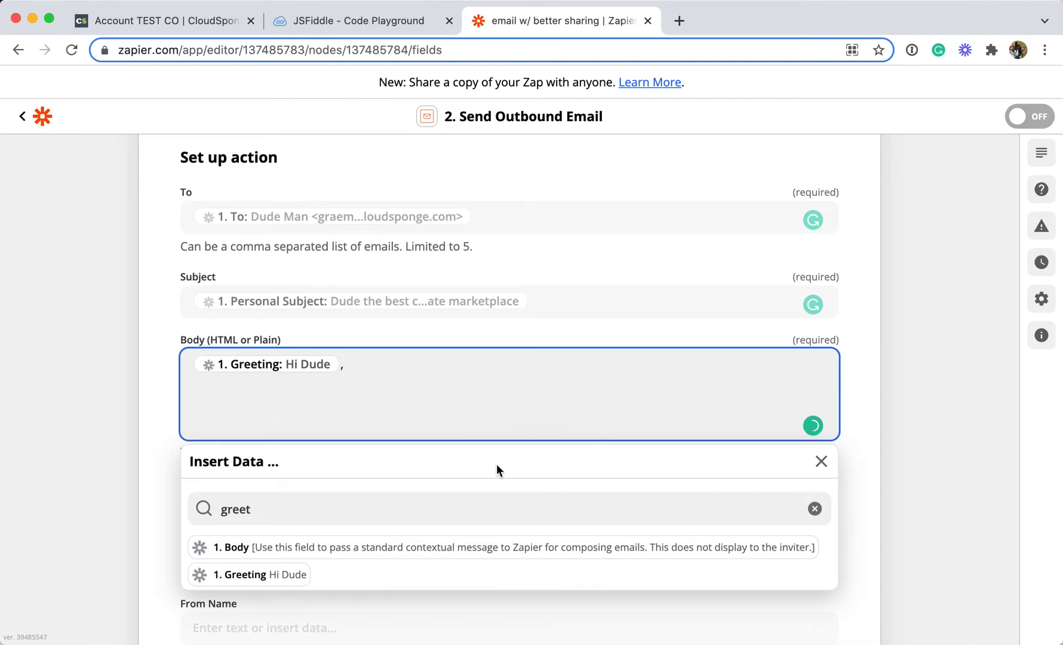
# Insert the trigger's Body data item into the email body, followed by two line breaks
pyautogui.doubleClick(277, 507)
pyautogui.write('body')
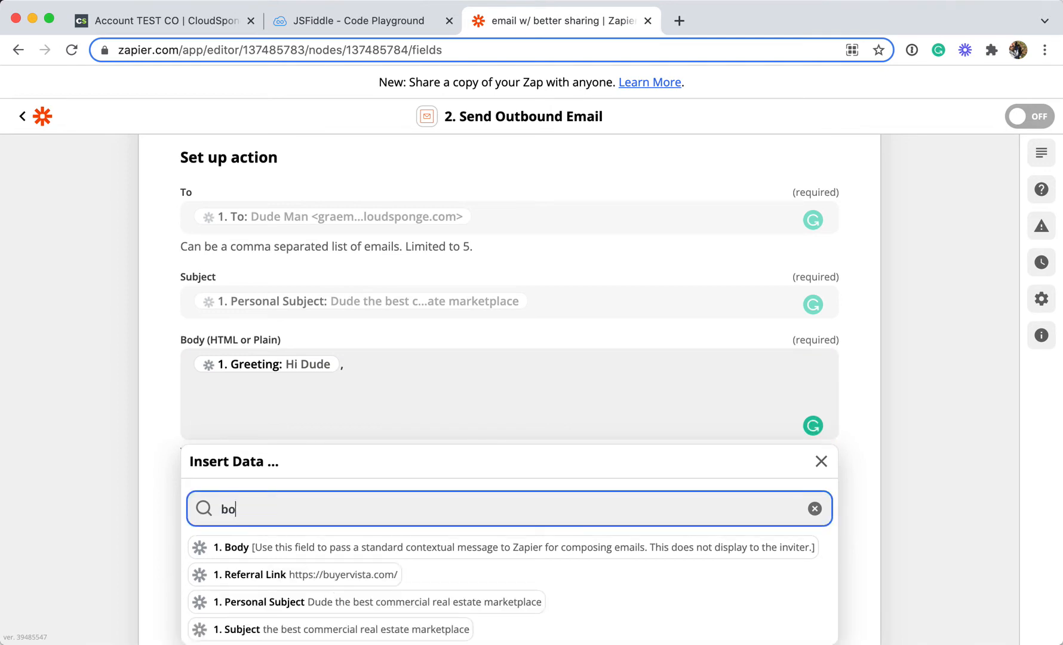
pyautogui.click(300, 556)
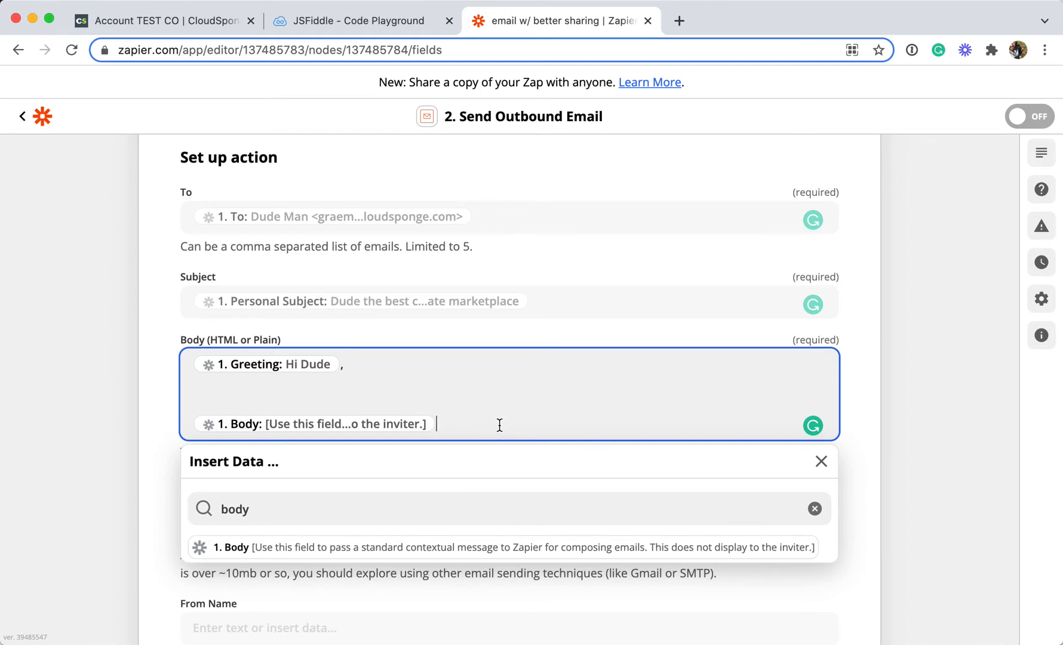
pyautogui.press('Return')
pyautogui.press('Return')
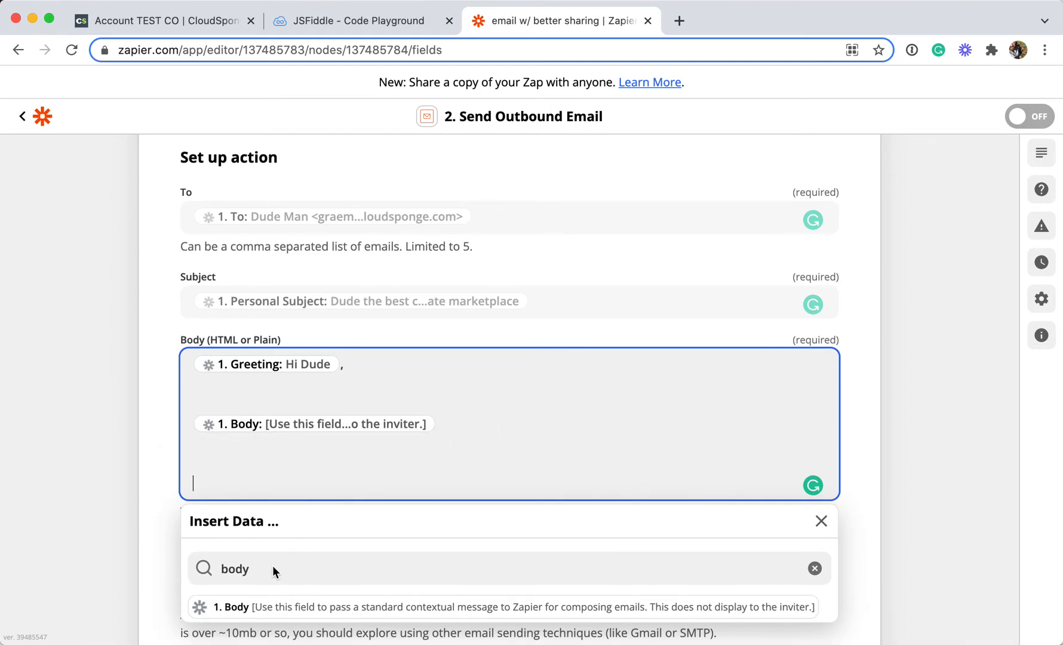
# Insert the Custom Message data item into the email body, followed by a line break
pyautogui.click(273, 566)
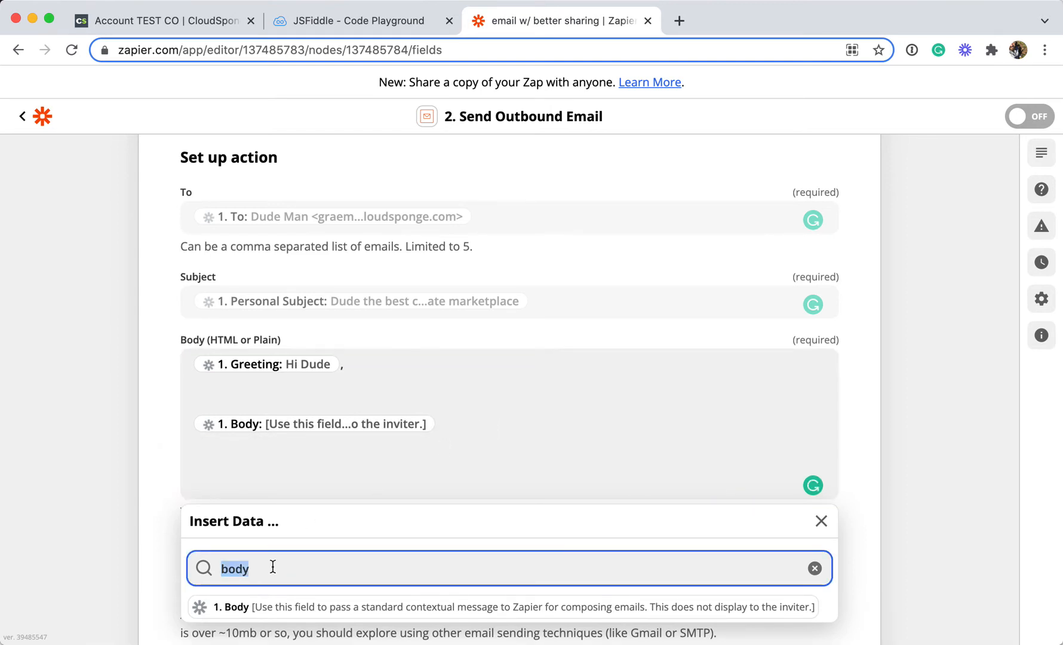
pyautogui.write('custom')
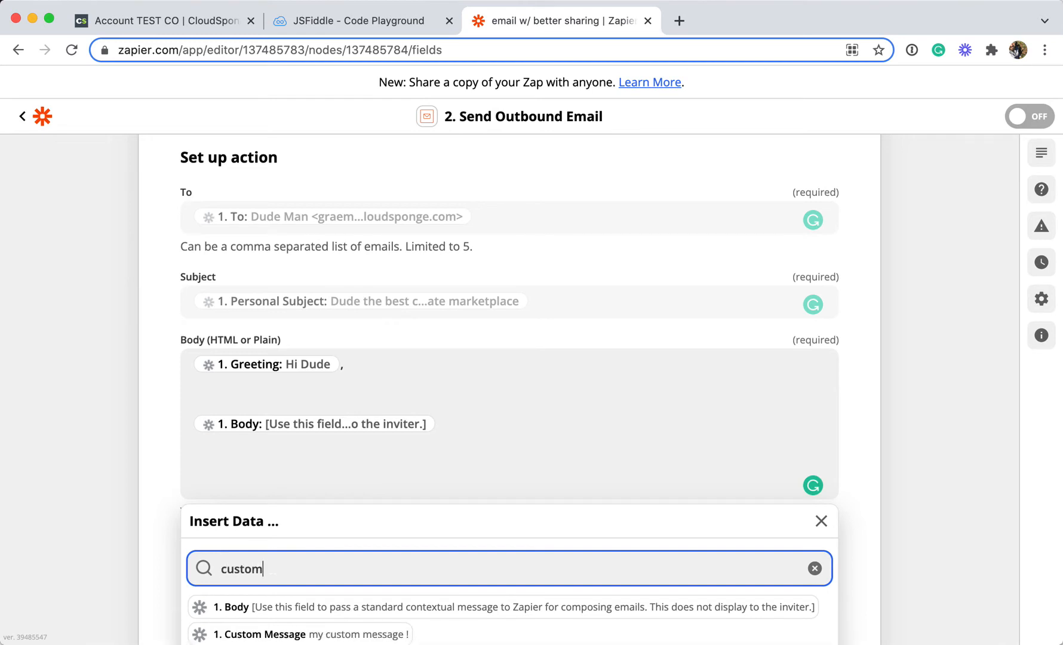
pyautogui.scroll(-1, 357, 590)
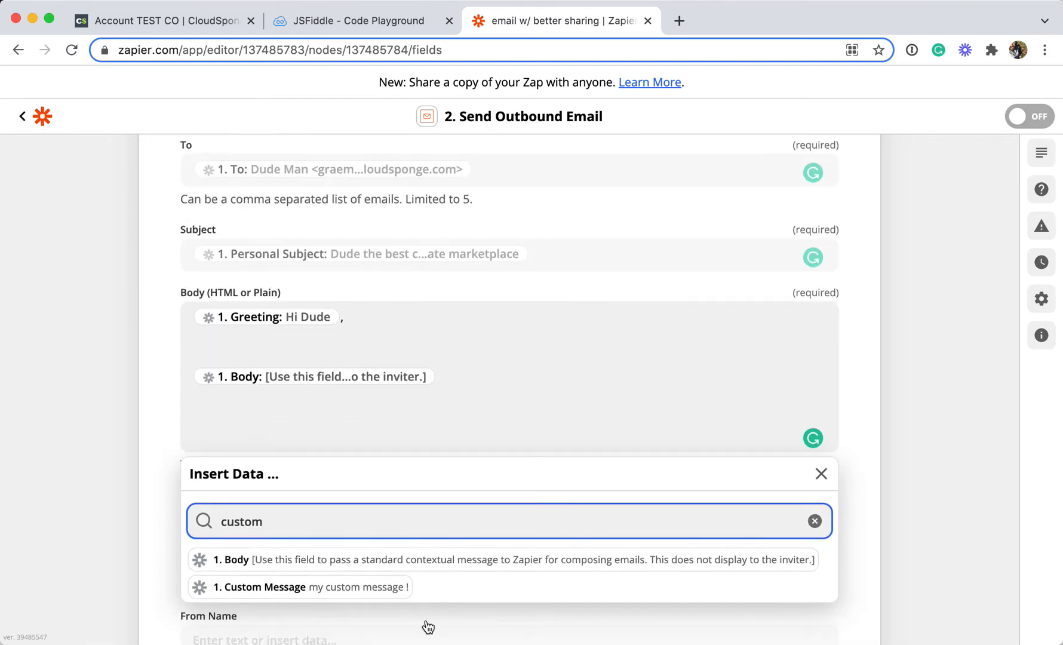
pyautogui.click(310, 588)
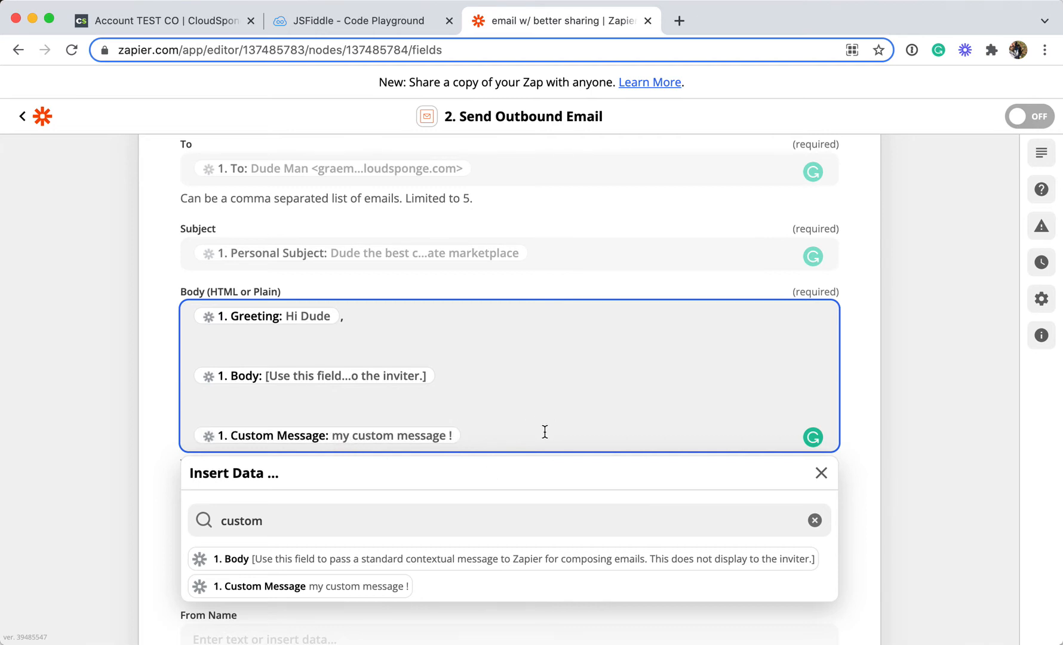
pyautogui.press('Return')
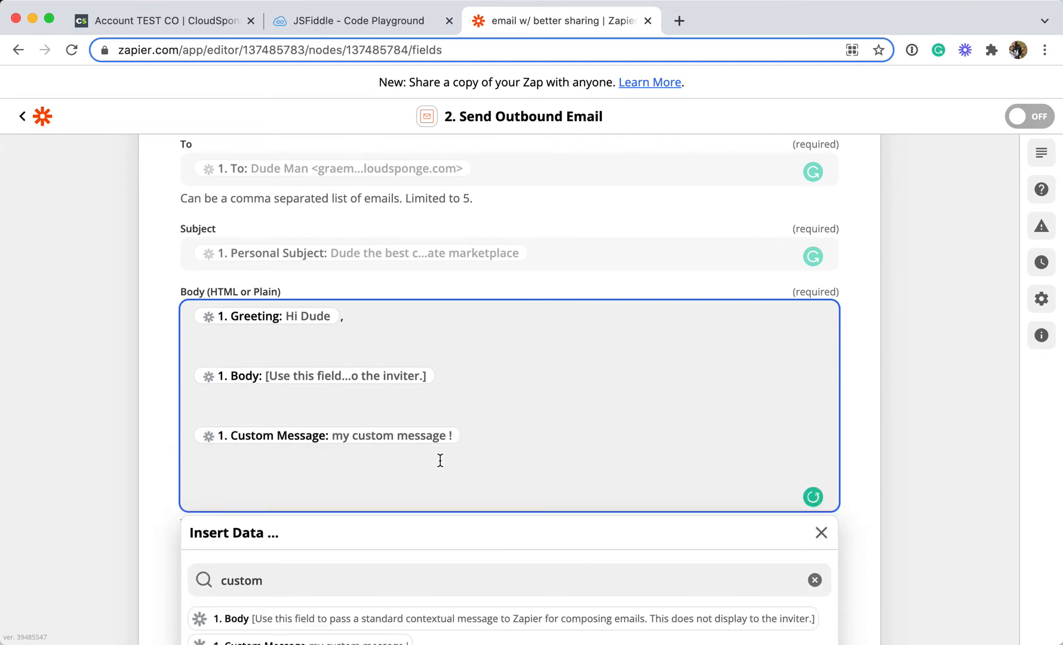
# Insert the Referral Link data item into the email body, followed by a line break
pyautogui.scroll(-2, 439, 459)
pyautogui.click(327, 479)
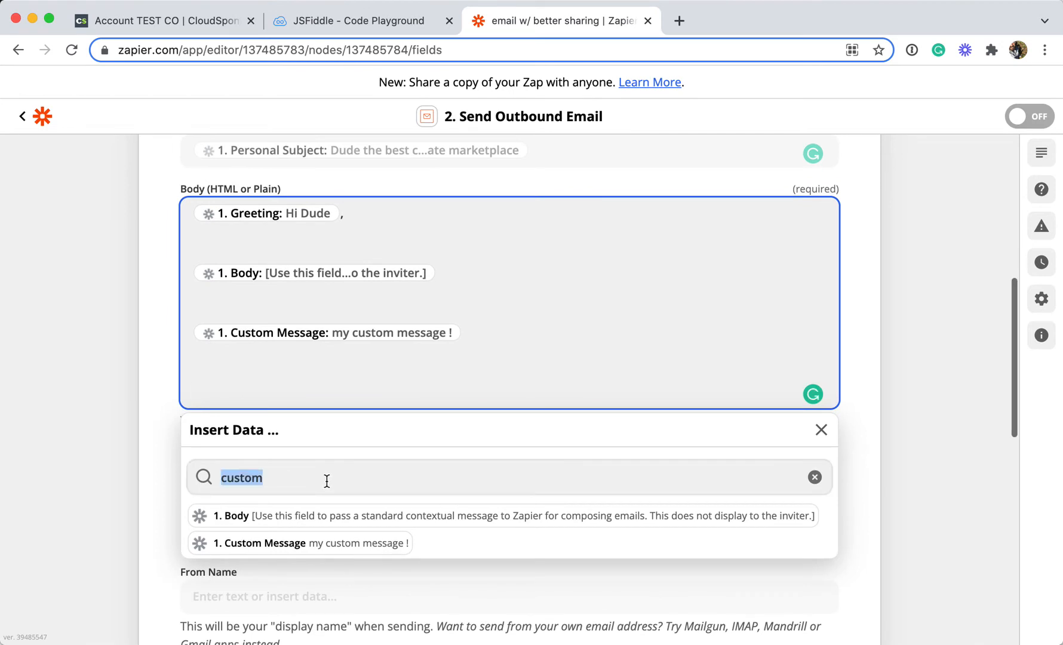
pyautogui.write('ref')
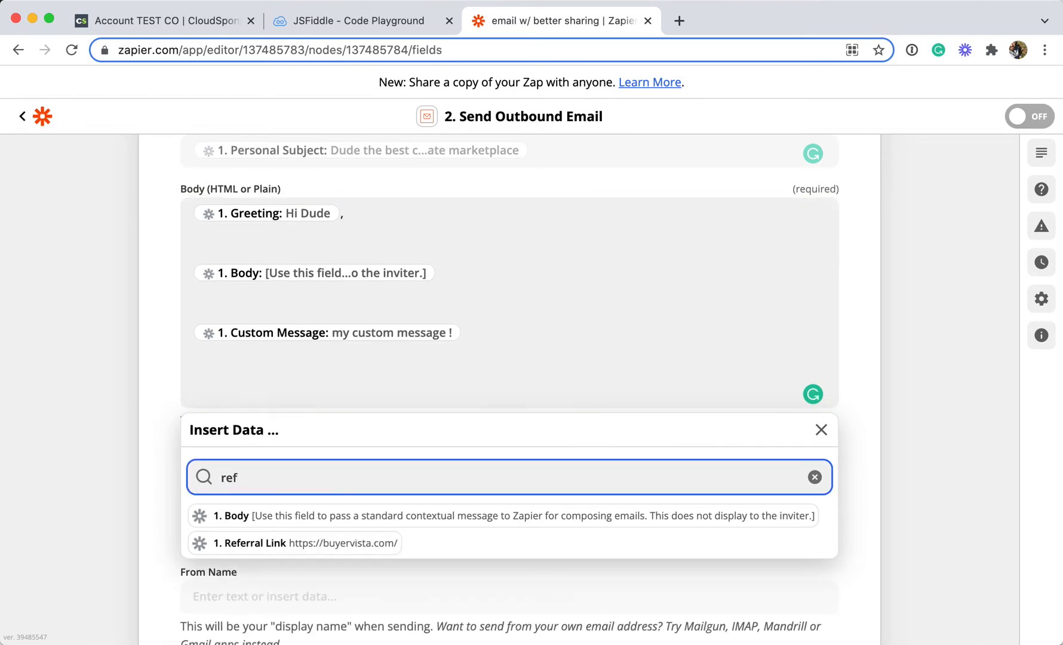
pyautogui.click(344, 543)
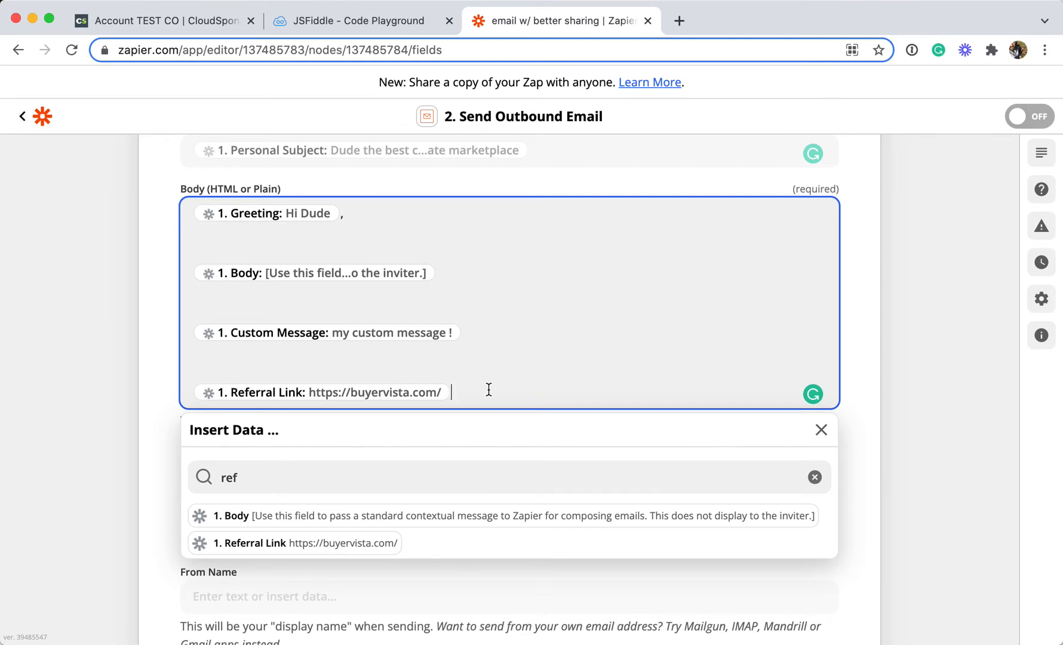
pyautogui.press('Return')
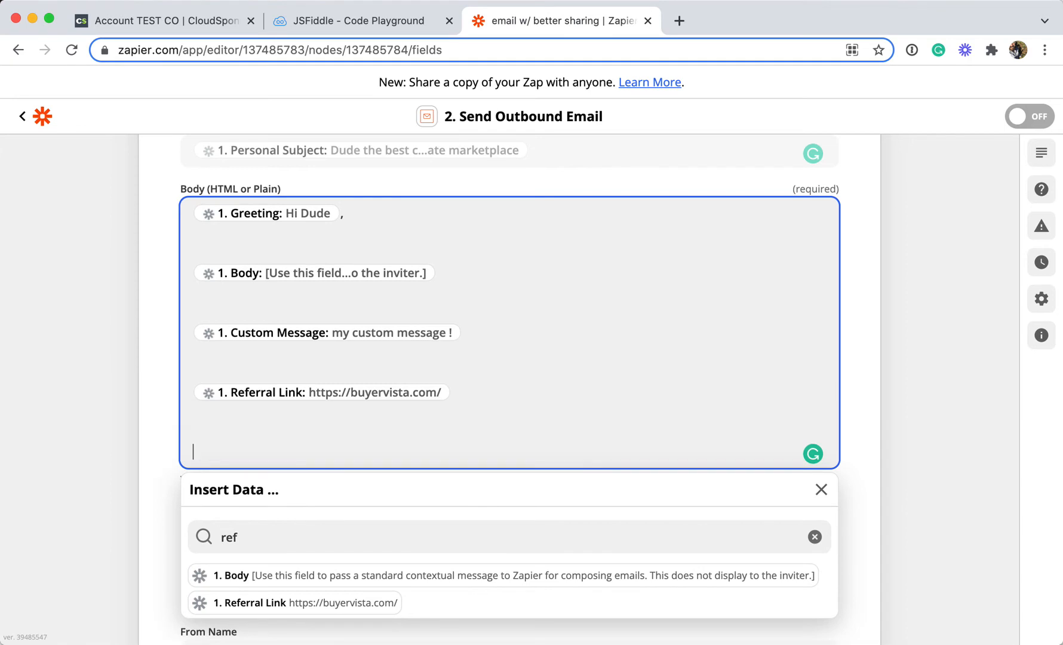
# Insert the Owner First Name data item at the end of the email body
pyautogui.scroll(-2, 339, 543)
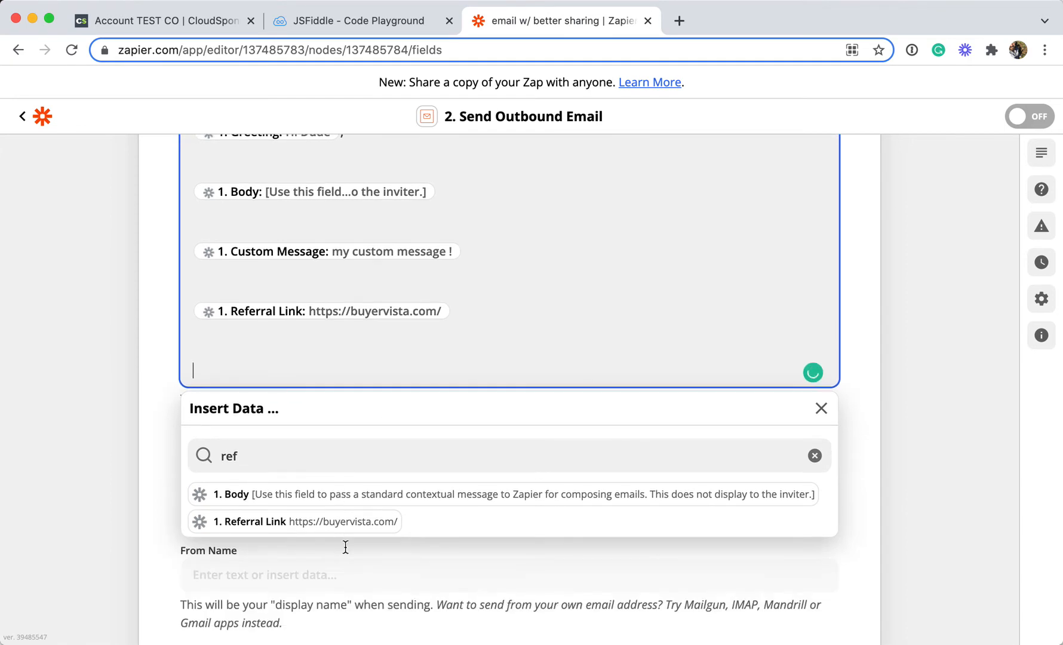
pyautogui.click(273, 455)
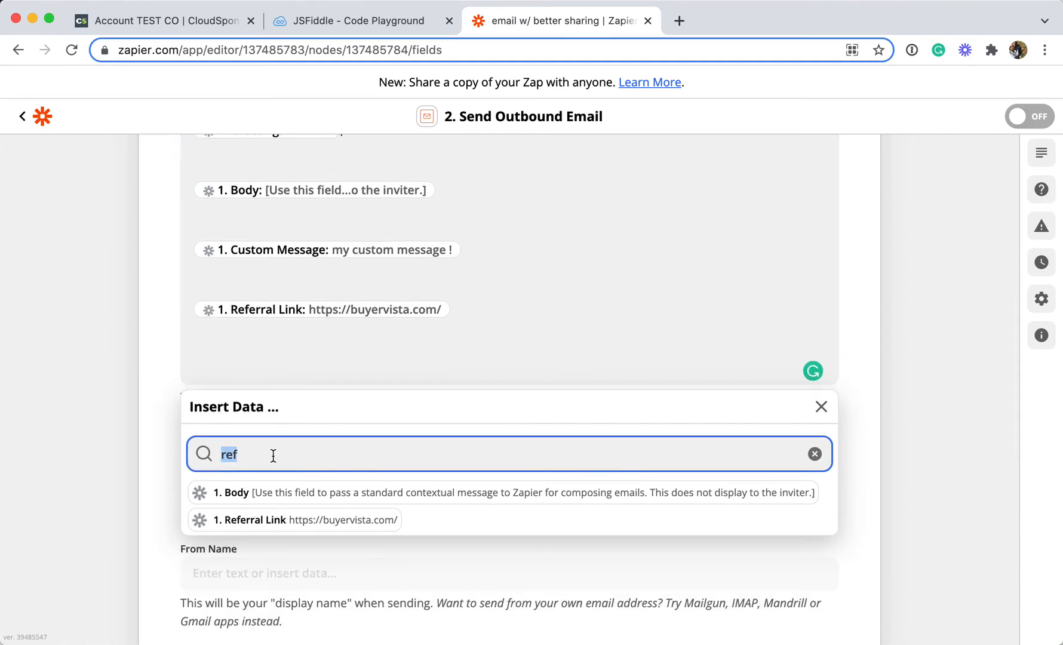
pyautogui.press('BackSpace')
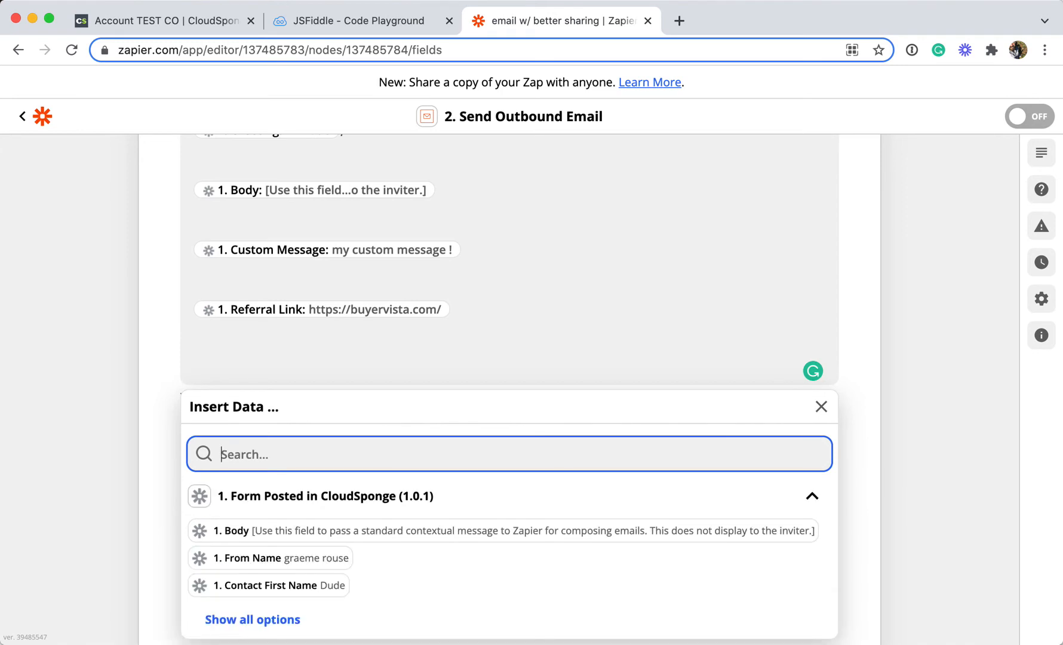
pyautogui.write('own')
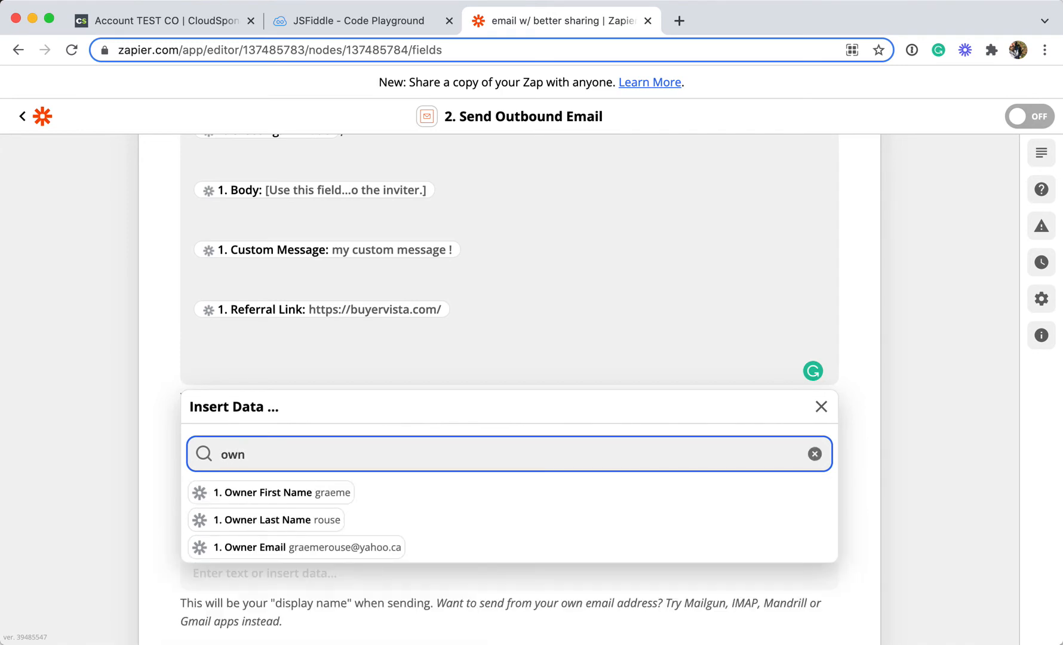
pyautogui.click(297, 498)
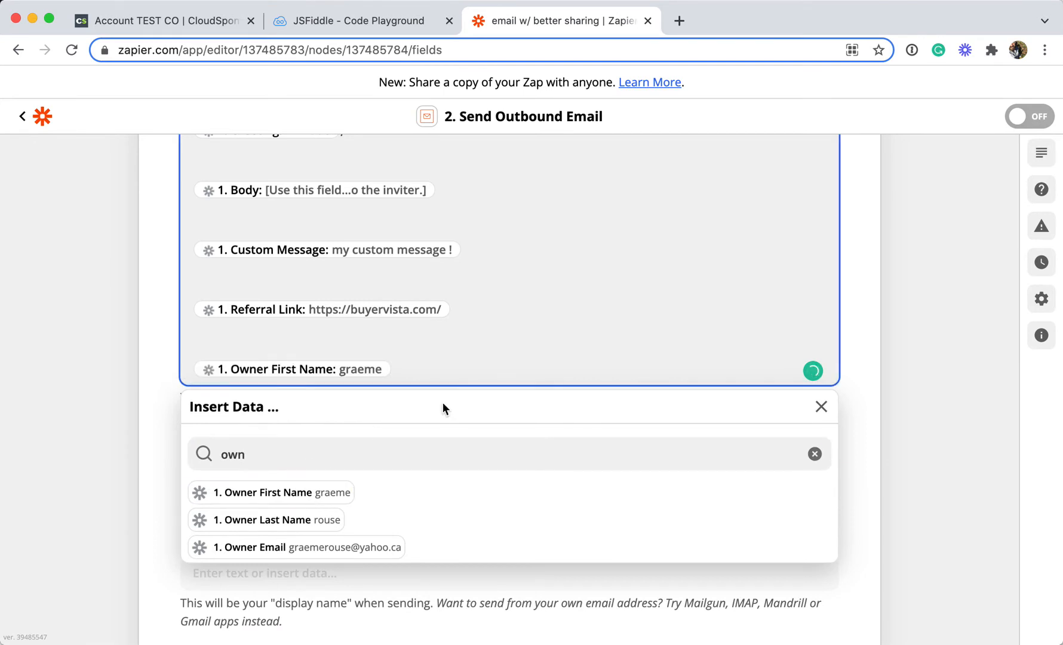
# Add a "Thanks," line with two line breaks before the owner's first name, then close the data picker
pyautogui.press('super+Left')
pyautogui.write('Thanks,')
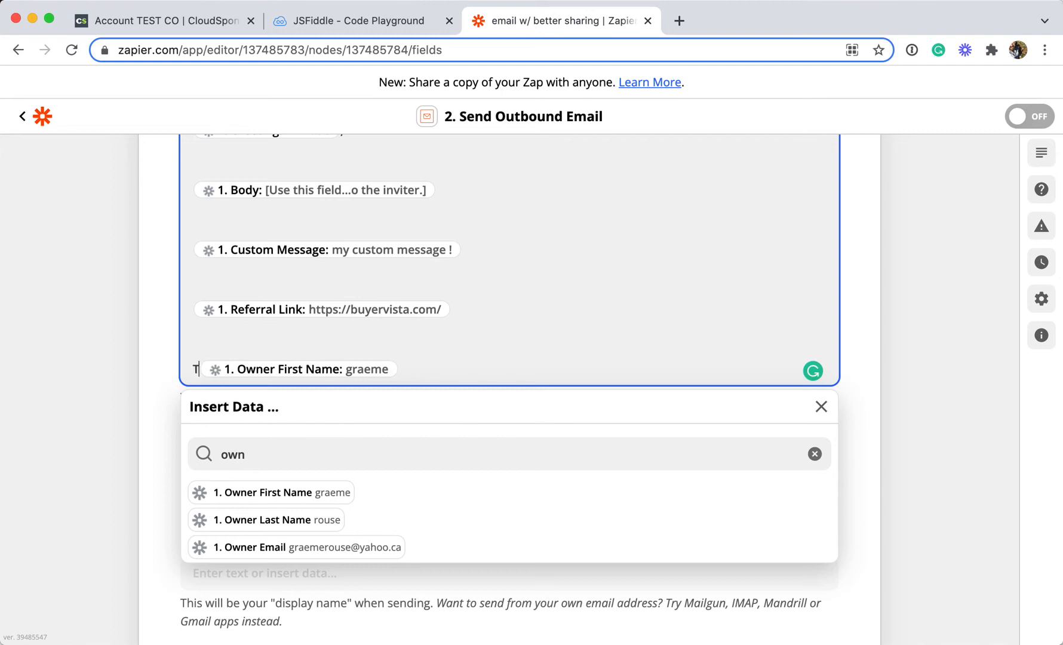
pyautogui.press('Return')
pyautogui.press('Return')
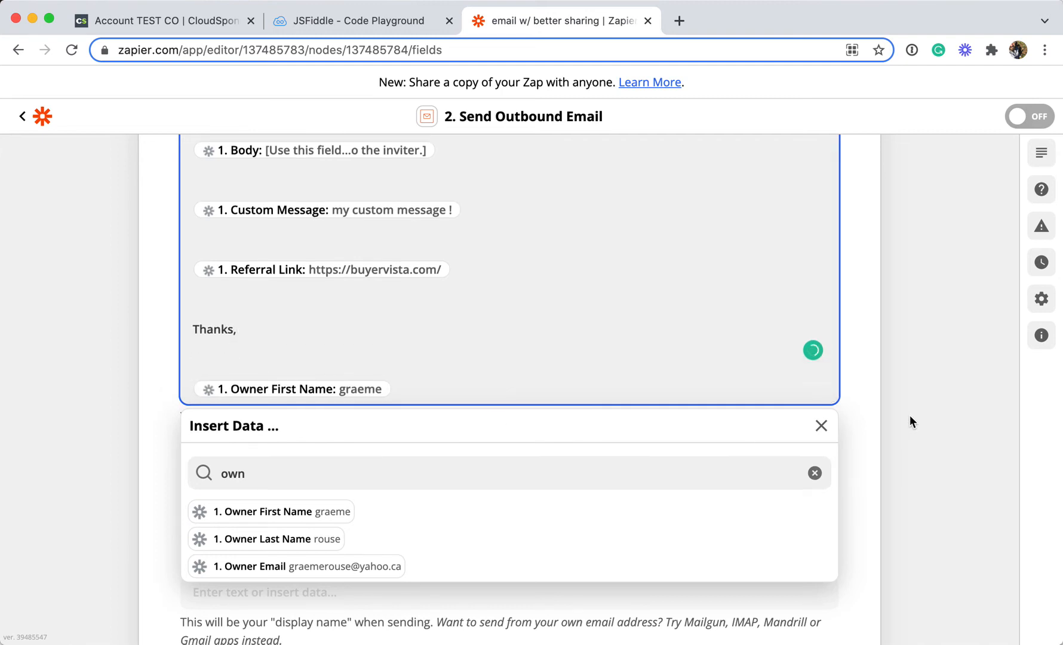
pyautogui.click(821, 426)
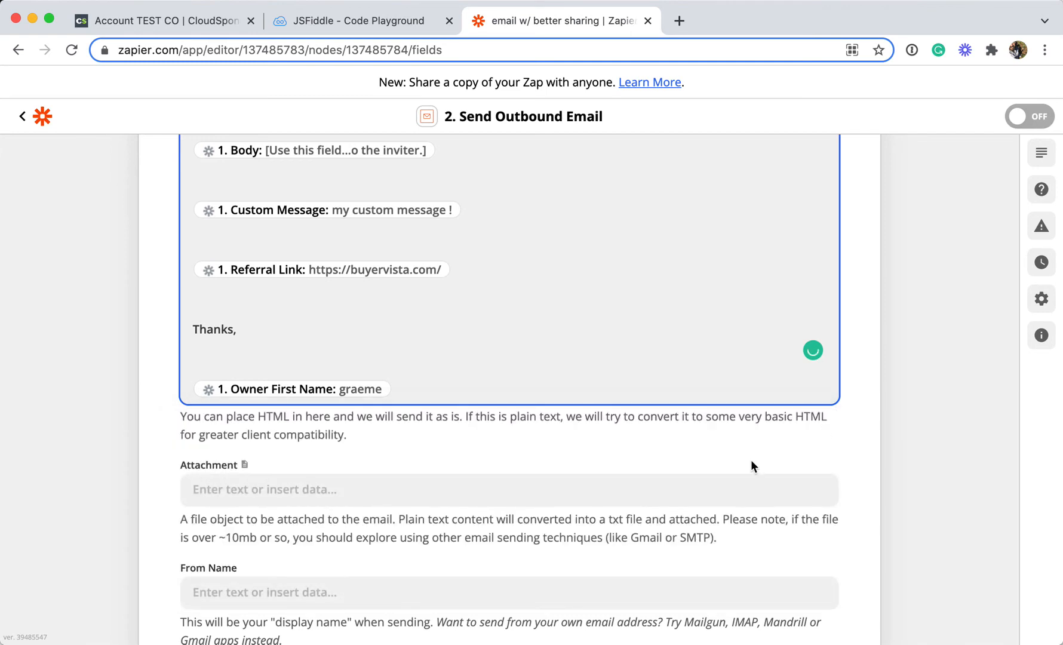
# Review the subject and body fields of the outbound email
pyautogui.click(572, 428)
pyautogui.scroll(4, 573, 429)
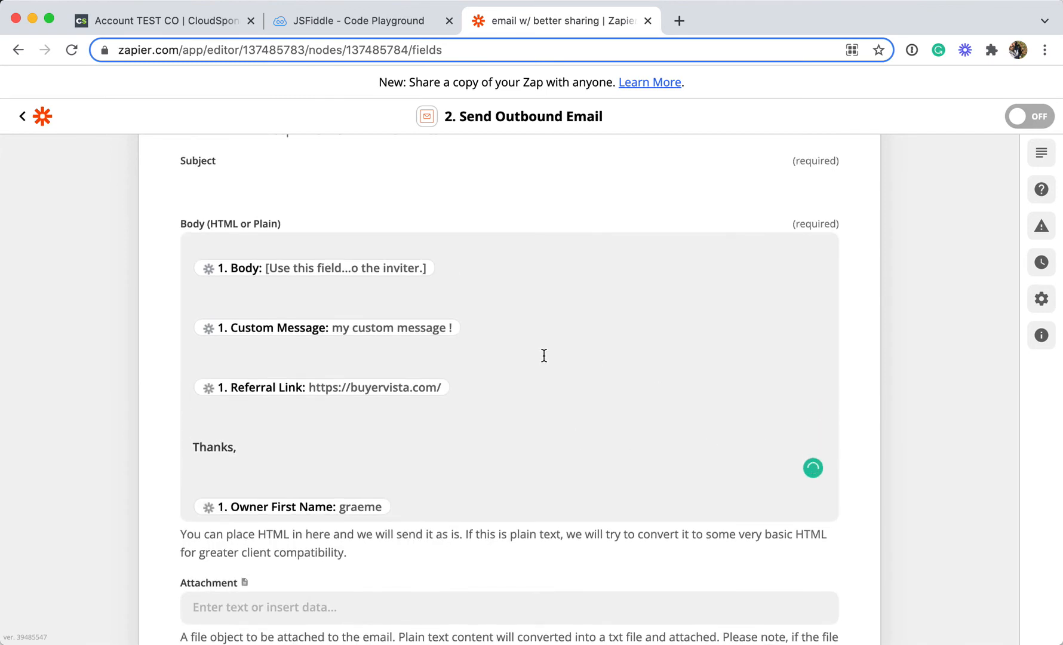
pyautogui.scroll(1, 428, 353)
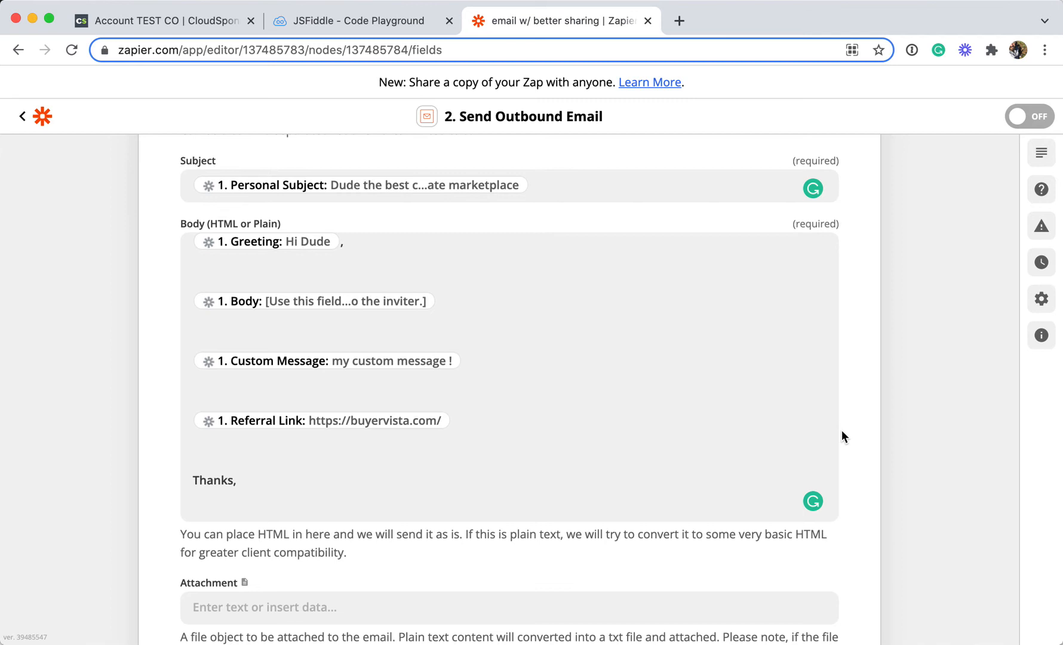
pyautogui.scroll(-1, 507, 442)
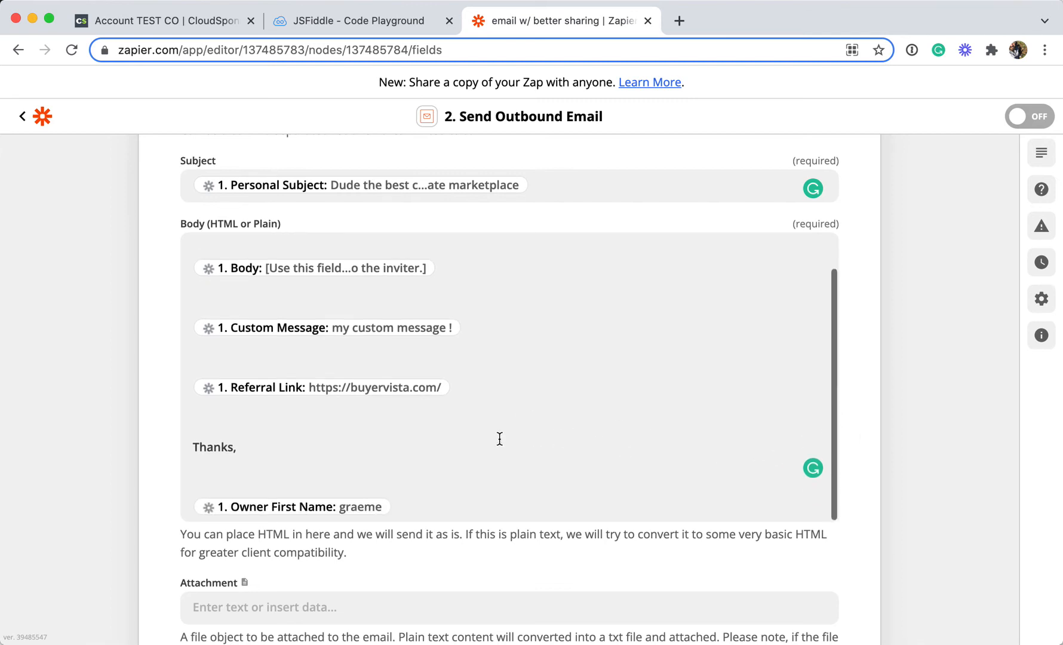
pyautogui.scroll(-3, 500, 439)
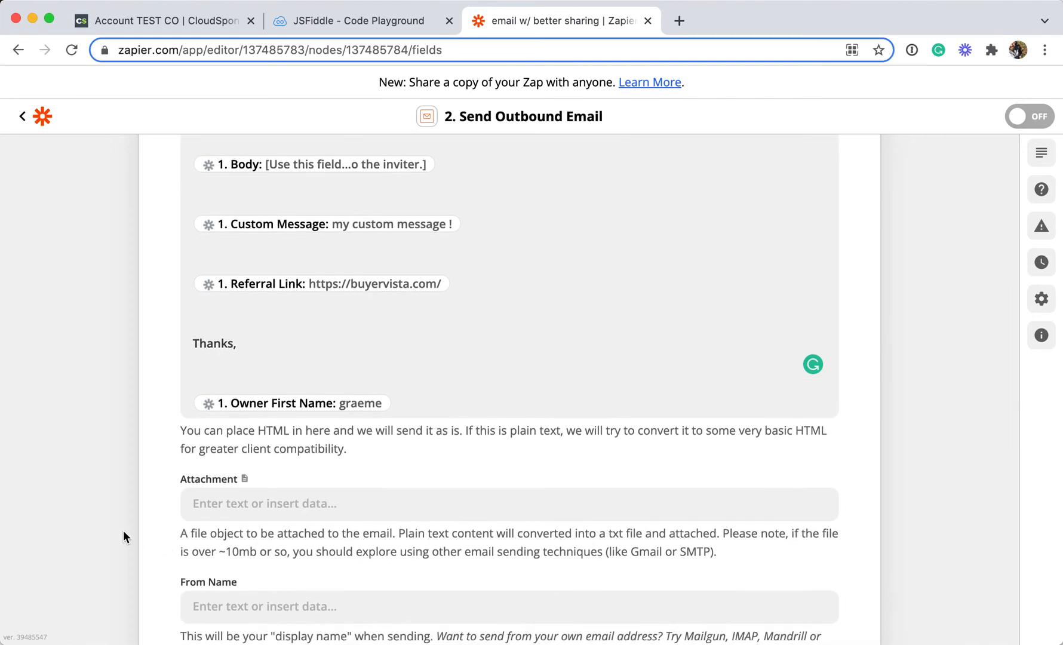
pyautogui.scroll(-4, 128, 533)
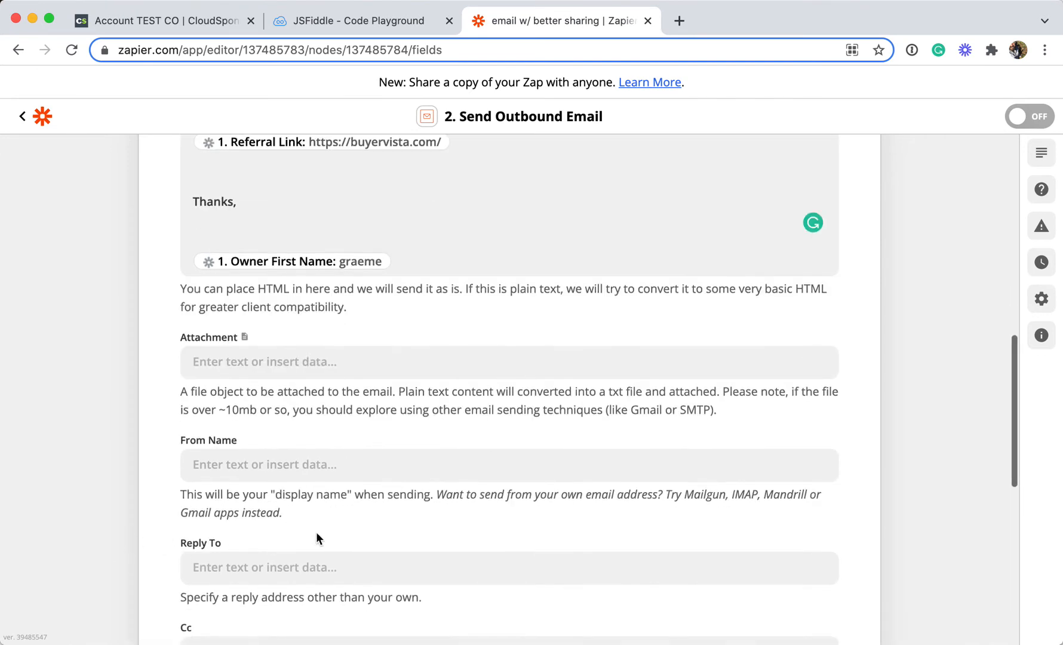
pyautogui.scroll(-1, 153, 510)
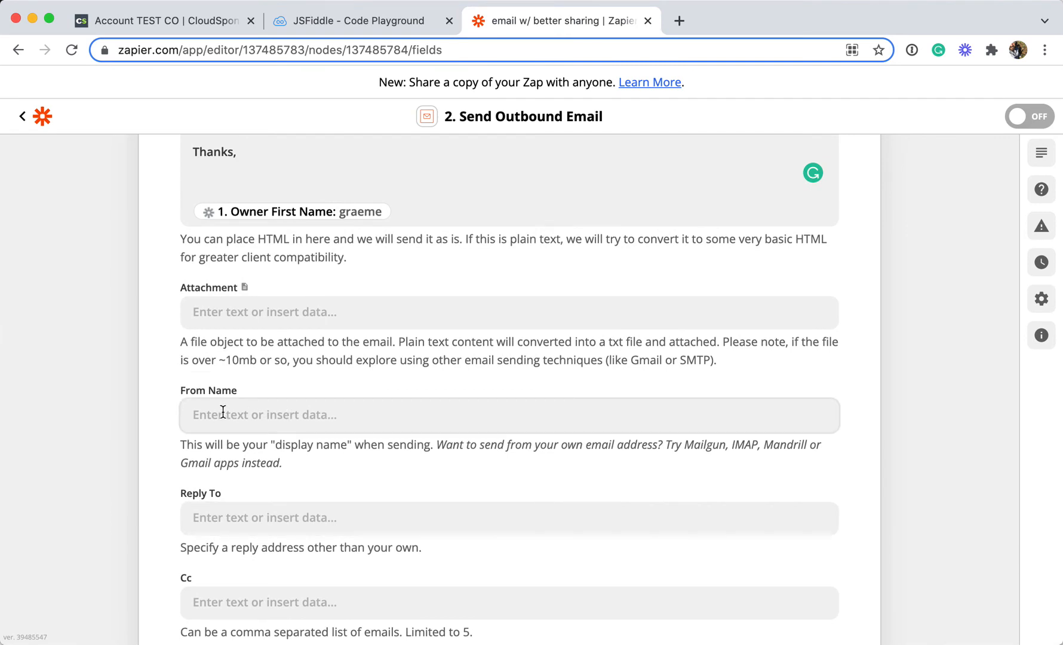
# Fill the From Name with the From Name data item followed by "via example.com"
pyautogui.click(344, 418)
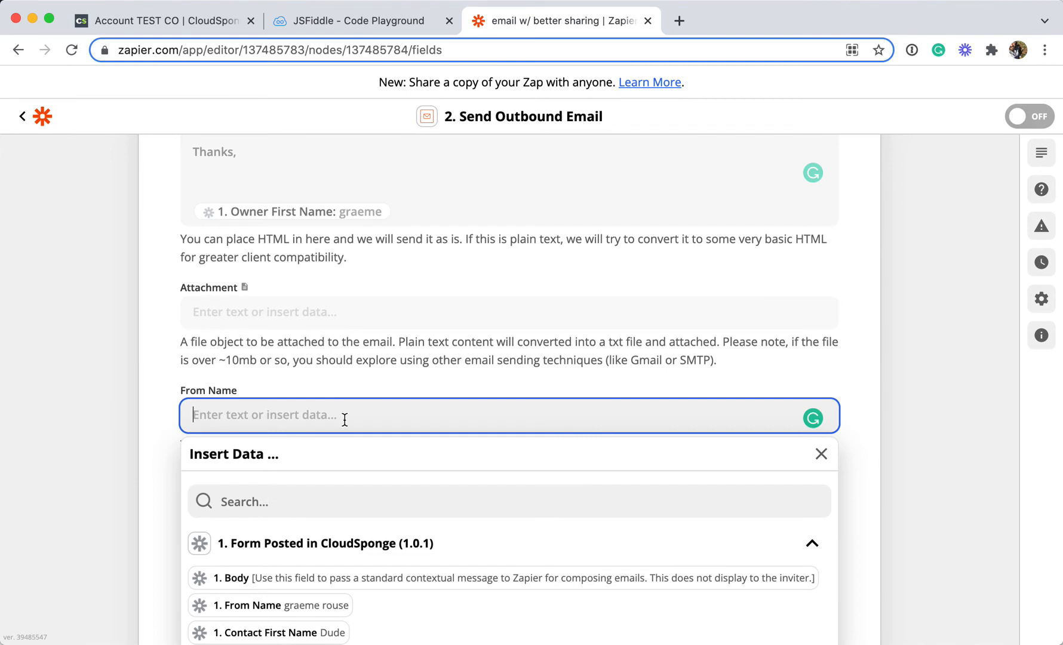
pyautogui.click(306, 501)
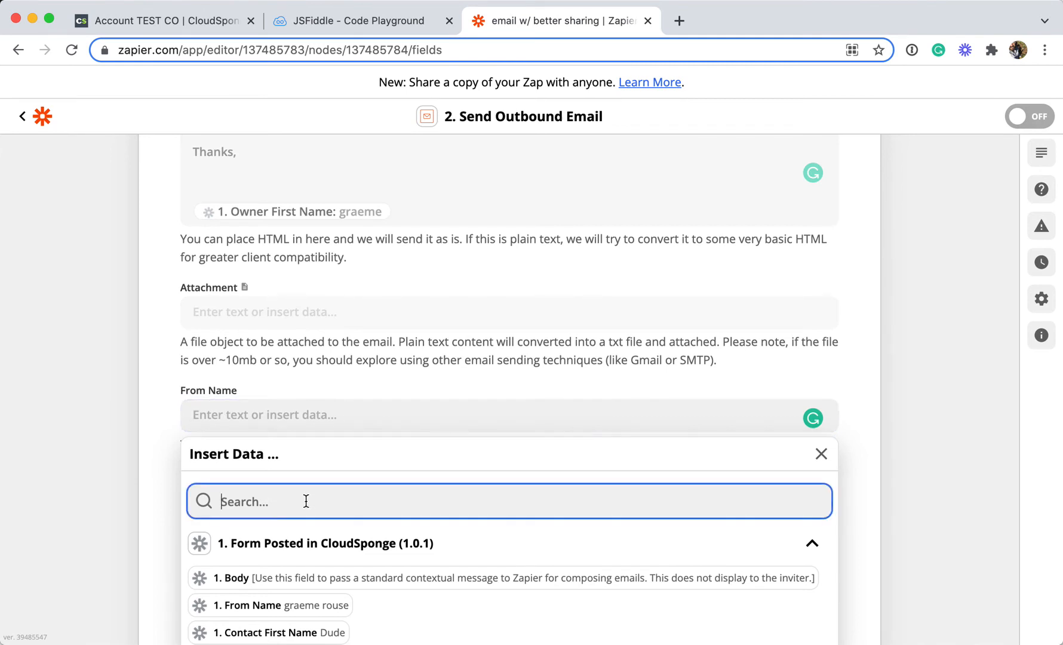
pyautogui.write('send')
pyautogui.press('super+a')
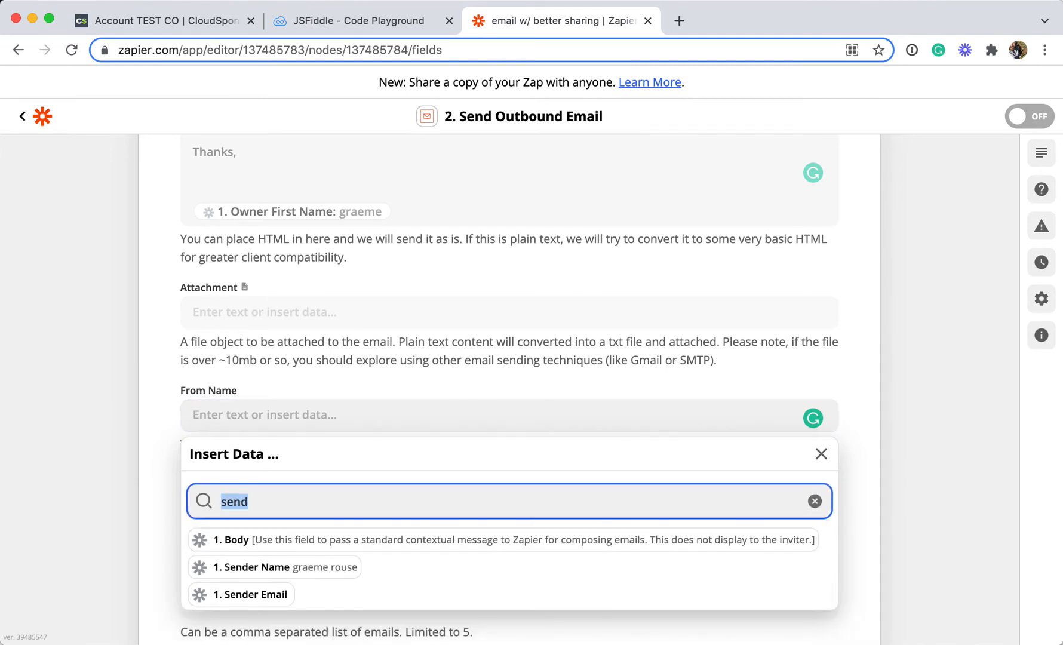
pyautogui.write('from')
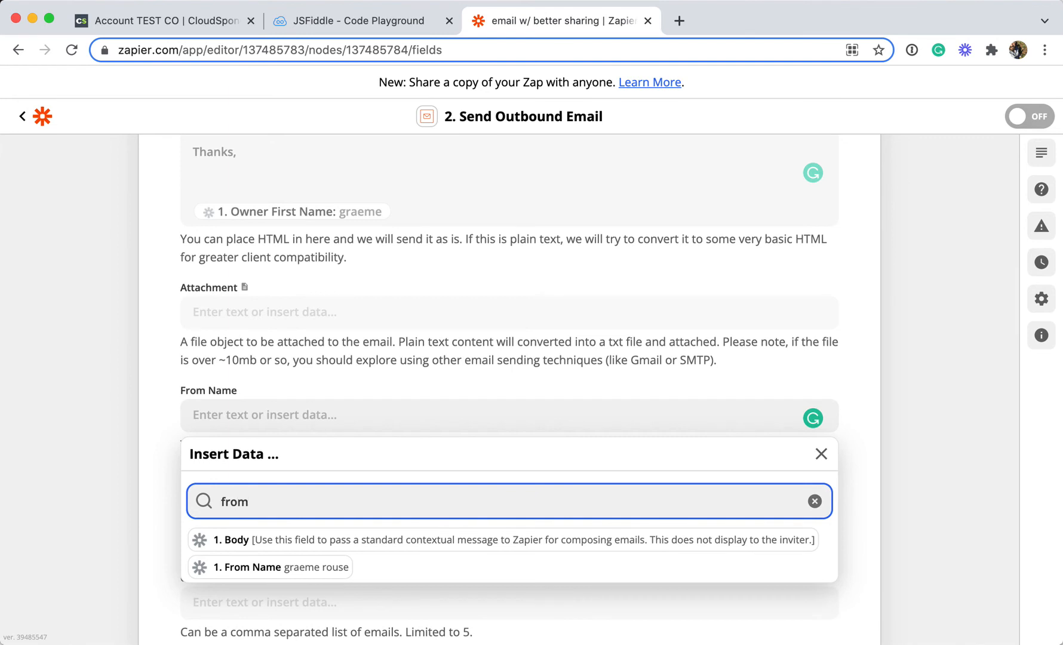
pyautogui.click(307, 573)
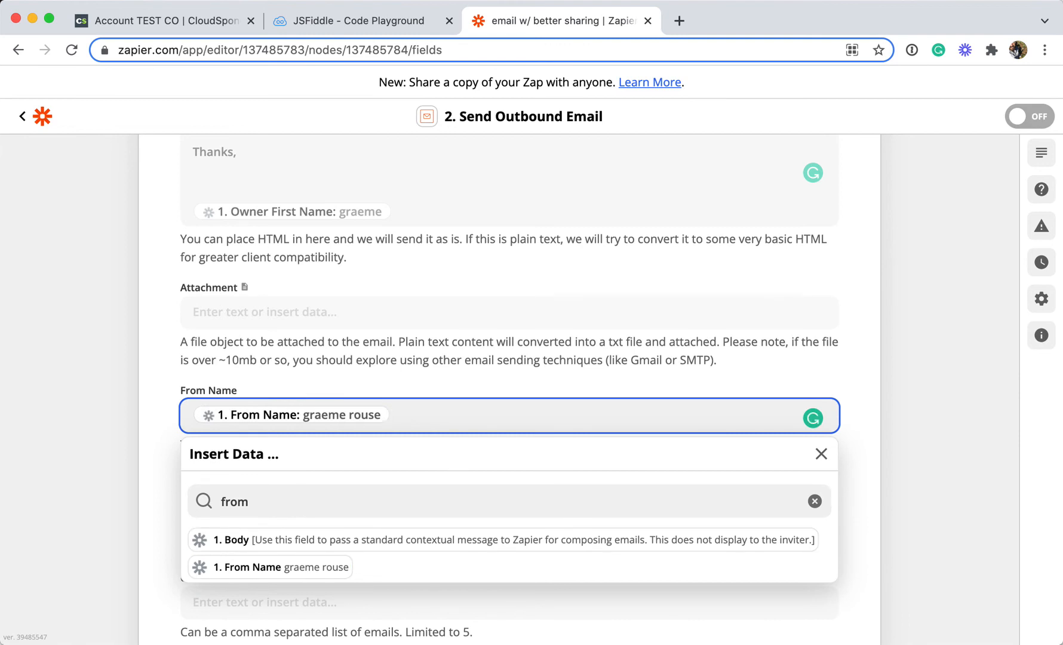
pyautogui.write('via example.com')
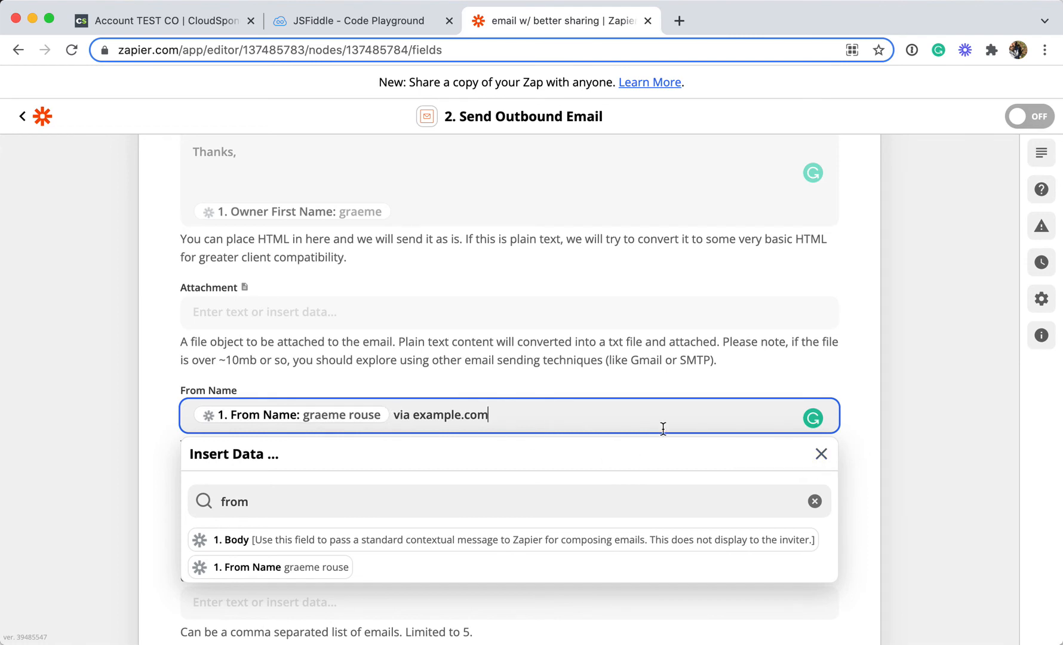
pyautogui.click(893, 567)
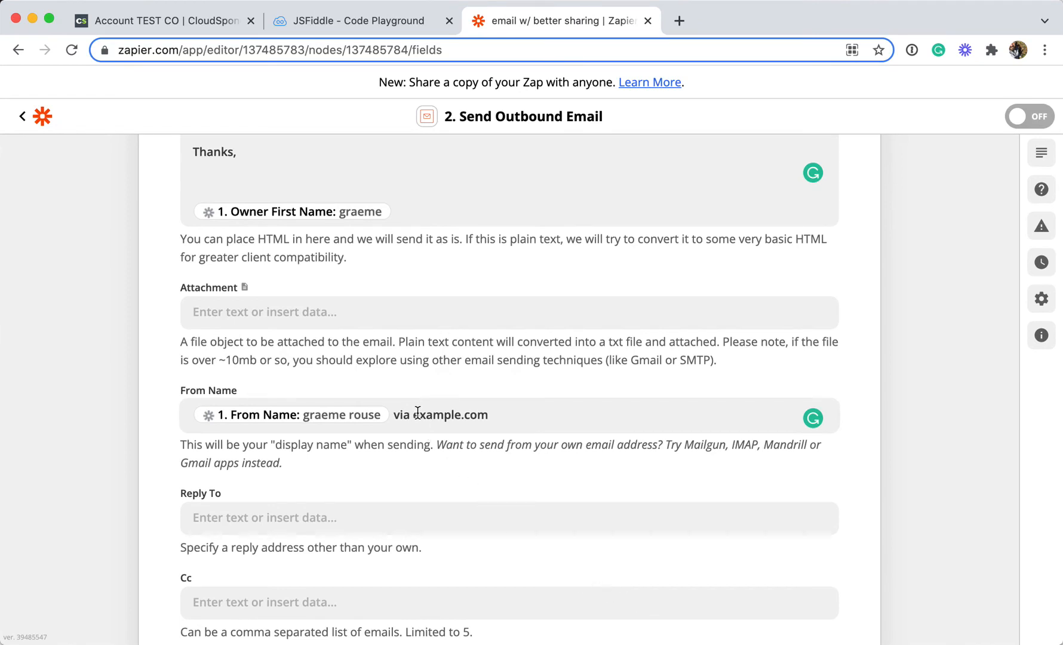
# Fill the Reply To field with the Reply To Email data item and close the data picker
pyautogui.scroll(-2, 428, 507)
pyautogui.click(189, 417)
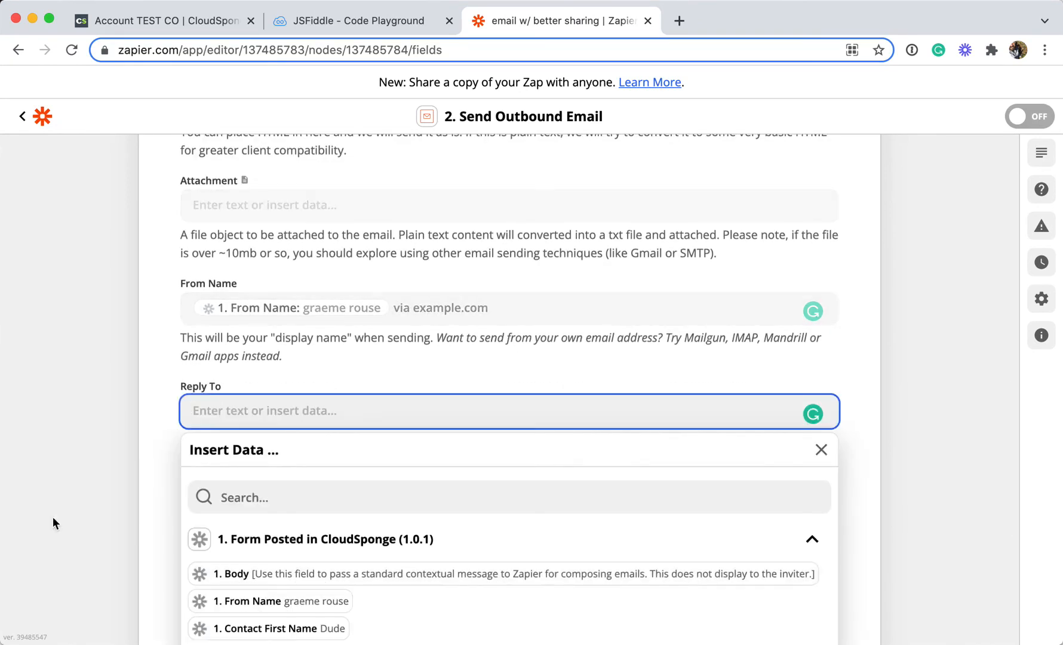
pyautogui.click(249, 499)
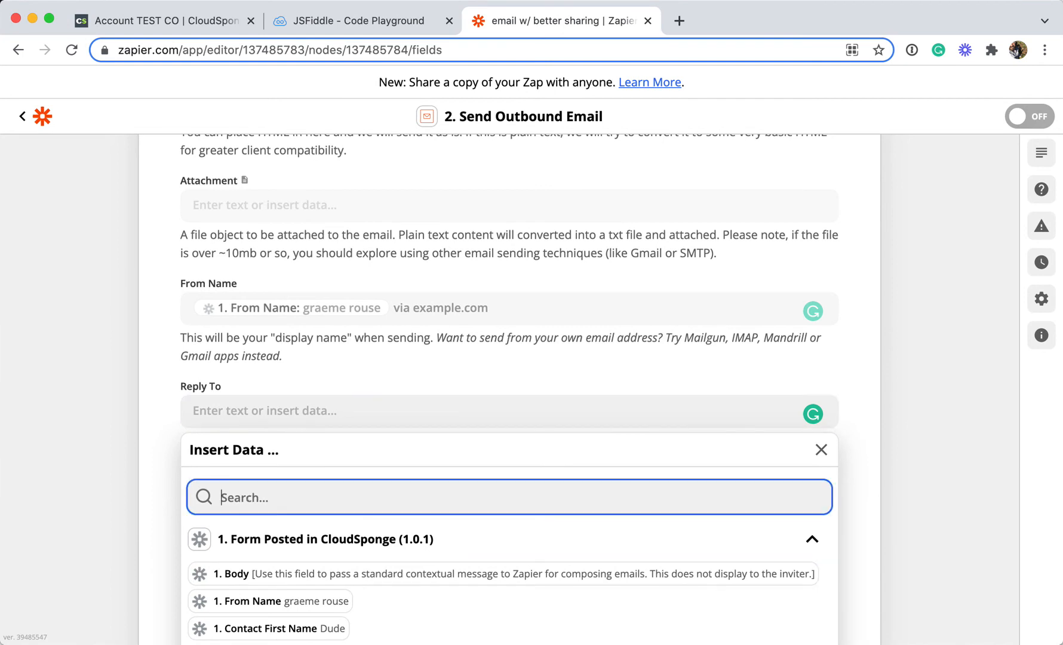
pyautogui.write('reply')
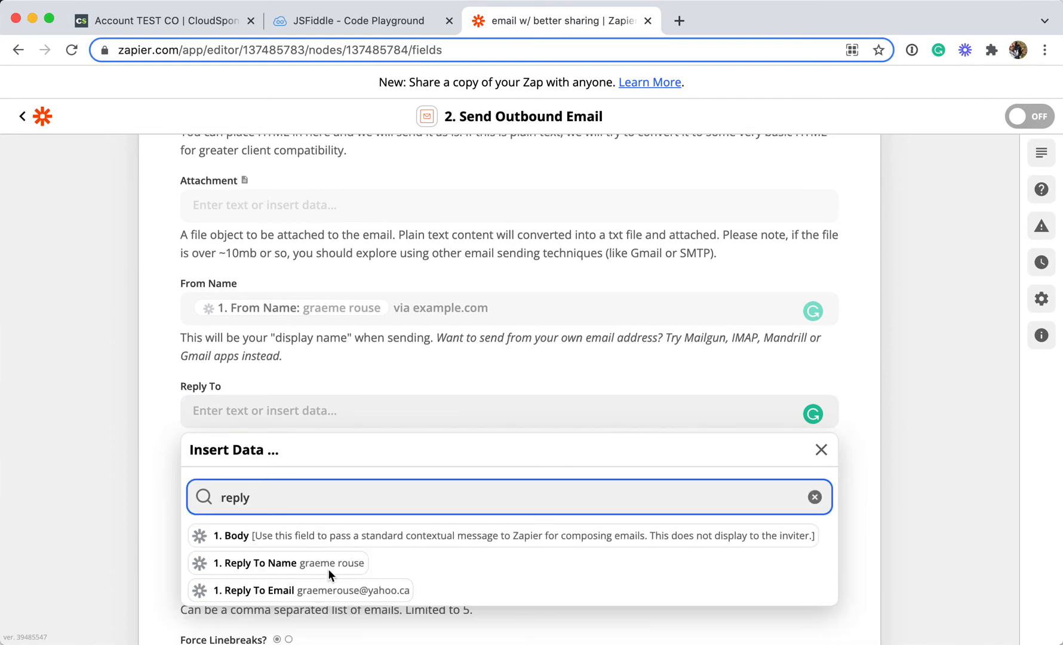
pyautogui.click(292, 591)
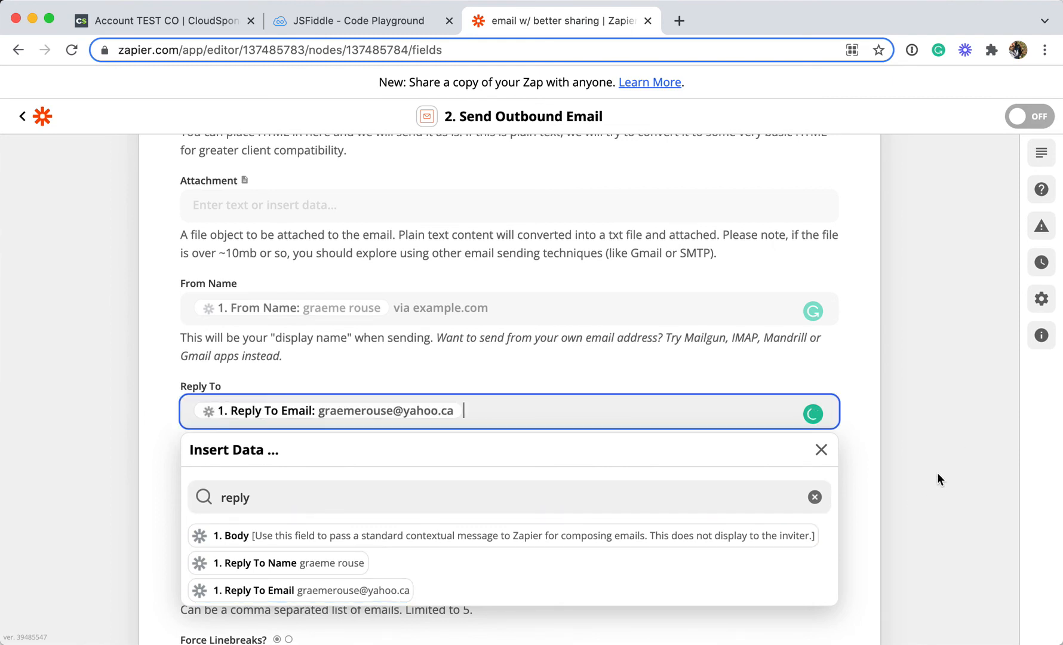
pyautogui.press('Escape')
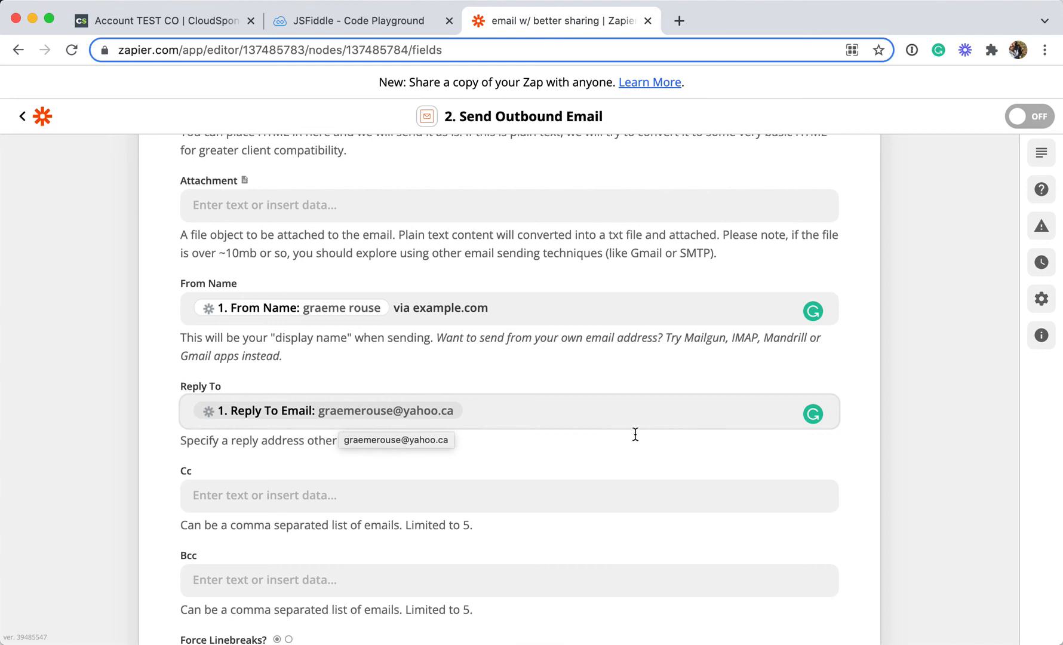
# Review the configured action fields and continue to the test step
pyautogui.scroll(-2, 867, 480)
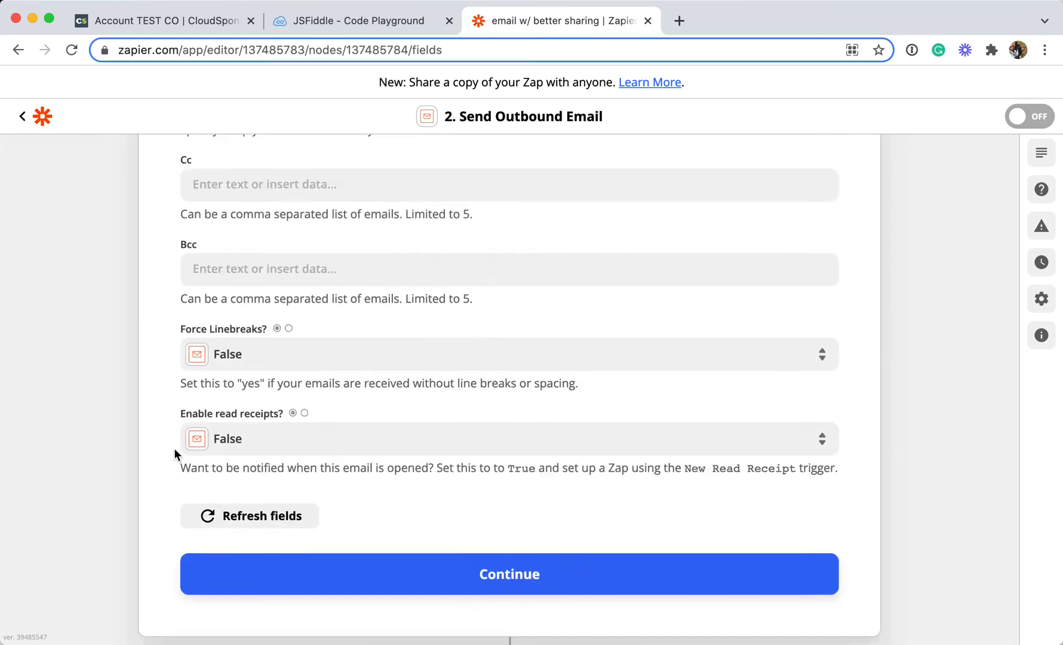
pyautogui.scroll(5, 174, 449)
pyautogui.scroll(10, 174, 454)
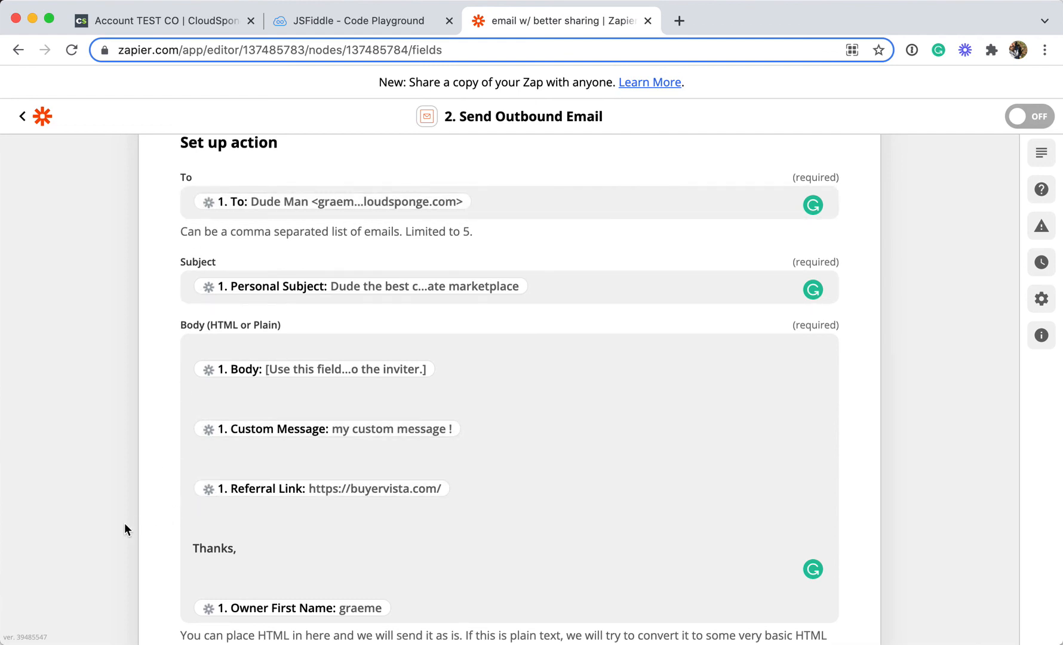
pyautogui.scroll(-7, 125, 524)
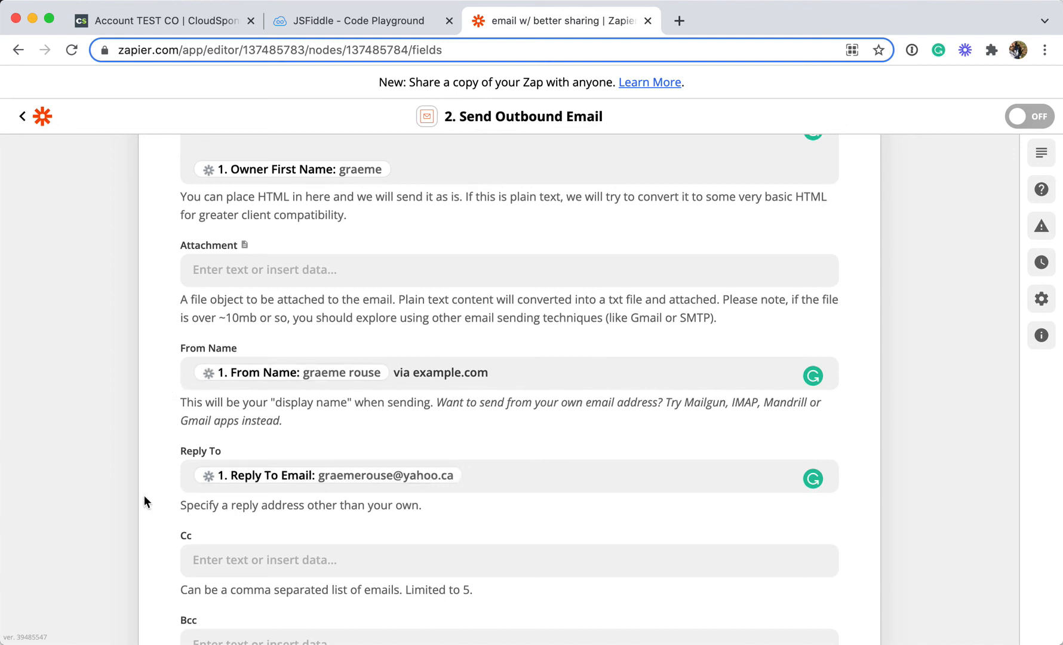
pyautogui.scroll(-3, 138, 499)
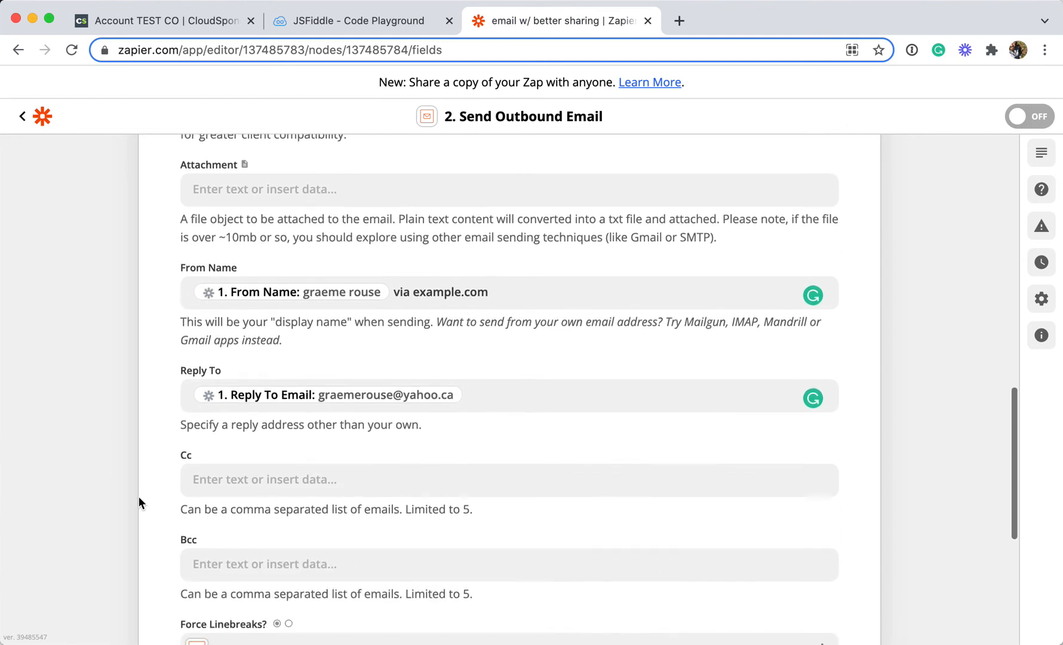
pyautogui.scroll(-5, 138, 499)
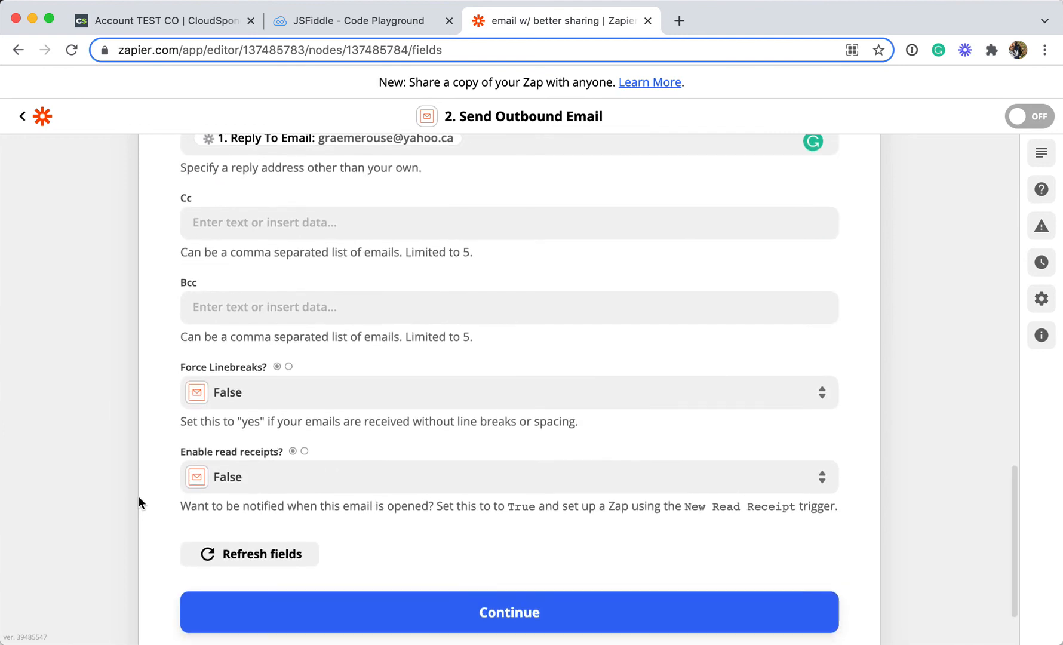
pyautogui.scroll(-3, 138, 499)
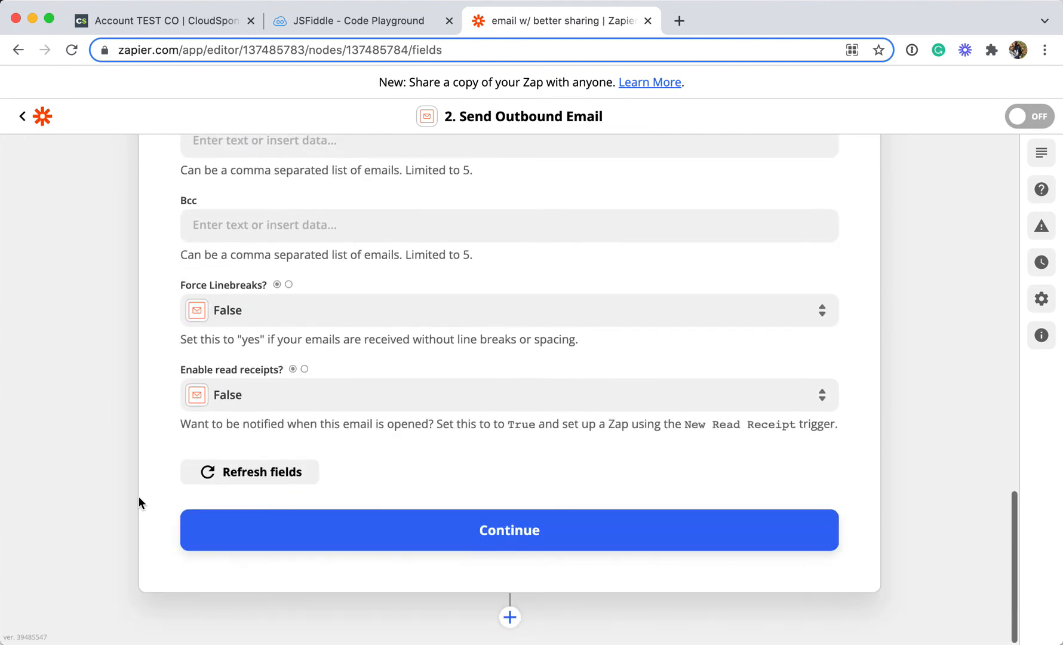
pyautogui.click(534, 539)
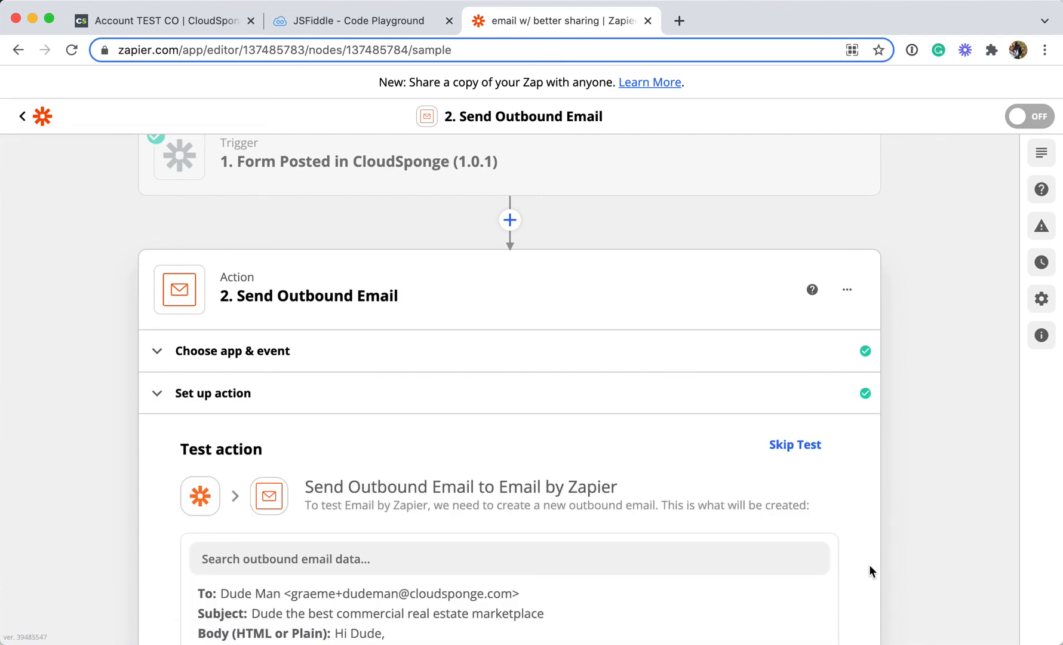
# Review the outbound email preview, run Test & Continue, and turn on the Zap
pyautogui.scroll(-2, 887, 565)
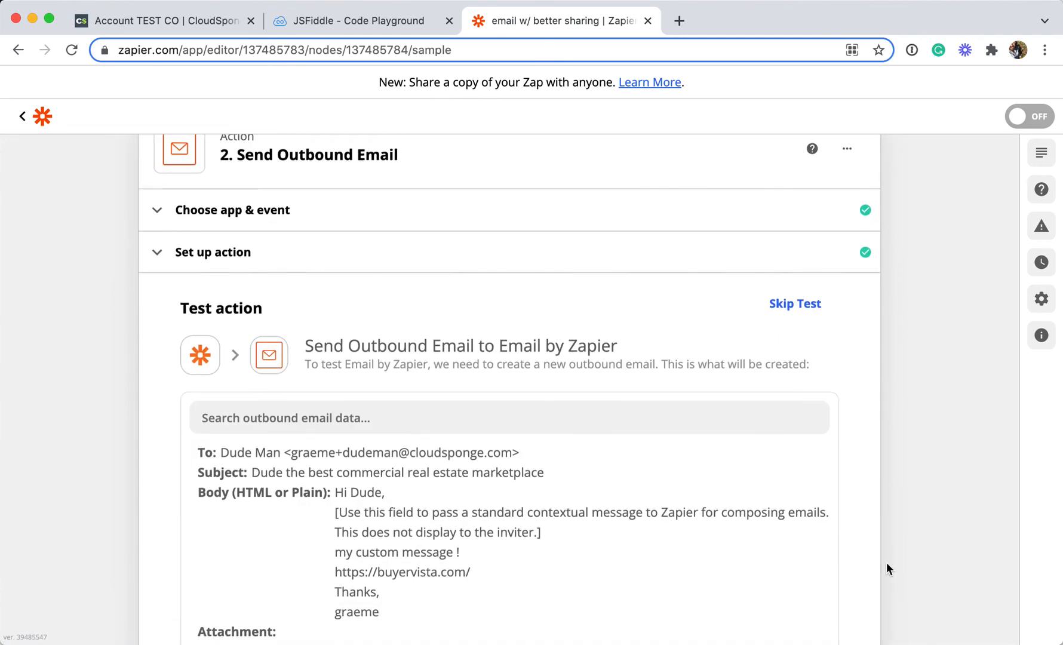
pyautogui.scroll(-2, 886, 562)
pyautogui.scroll(-1, 425, 563)
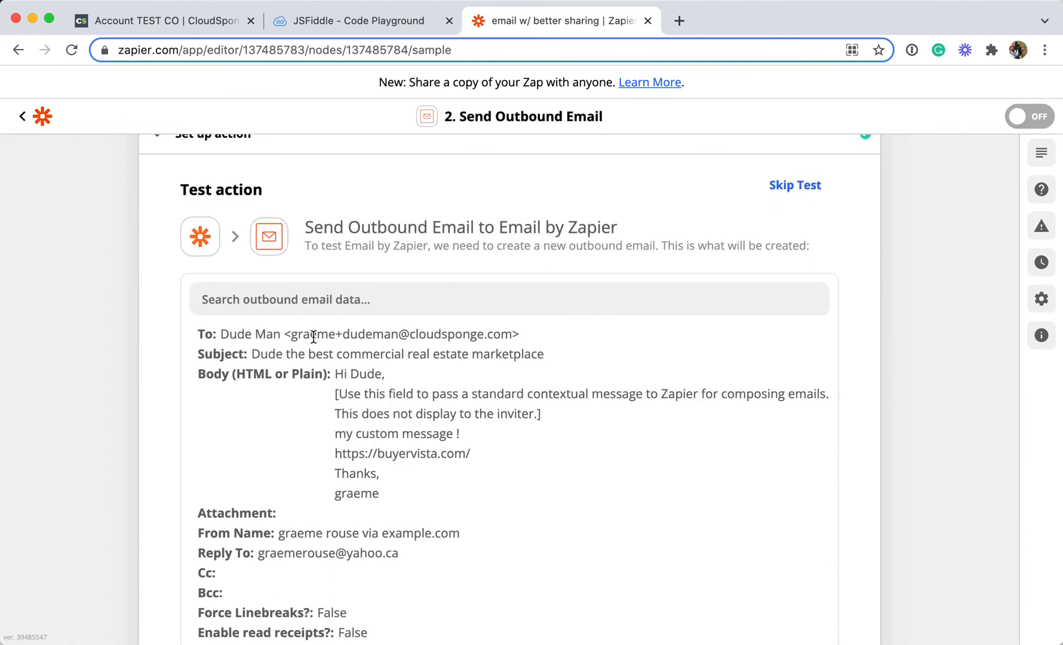
pyautogui.doubleClick(507, 333)
pyautogui.scroll(-5, 673, 519)
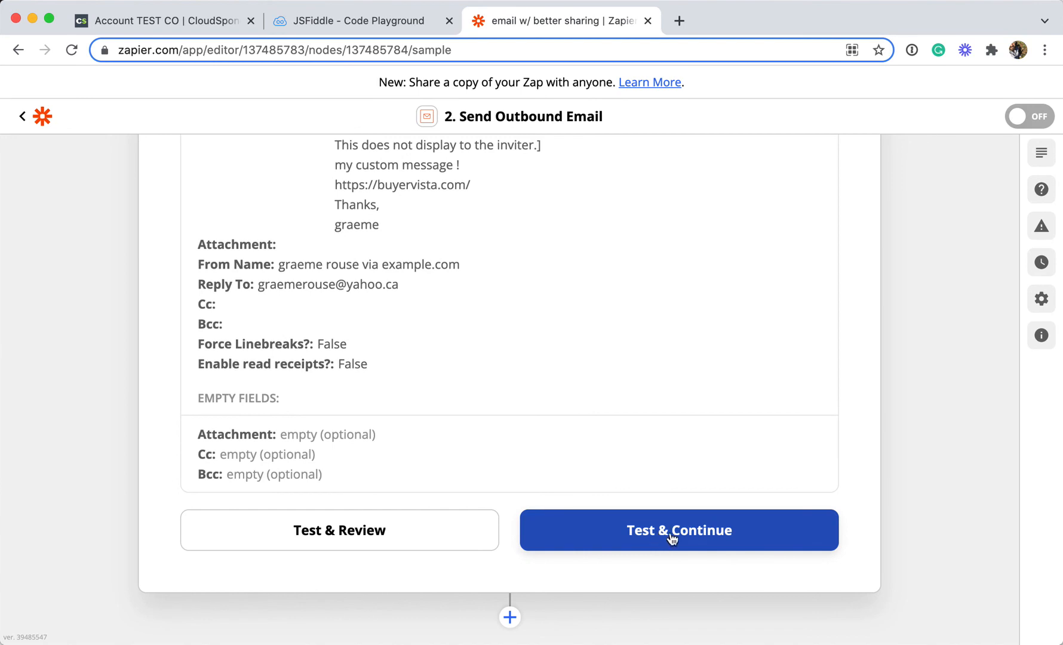
pyautogui.click(723, 549)
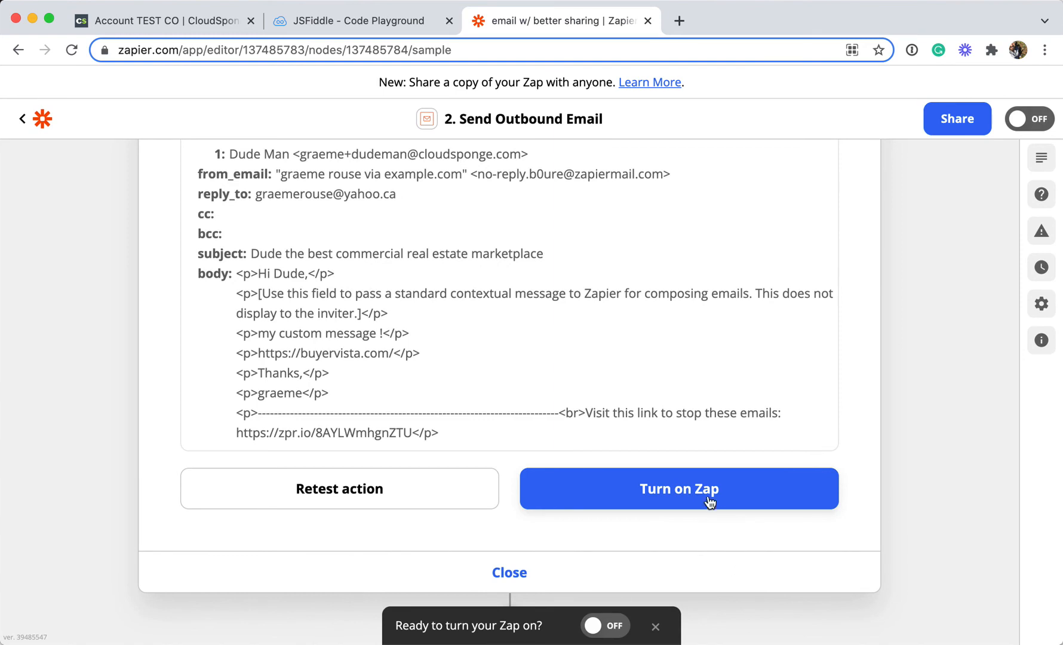
pyautogui.click(722, 508)
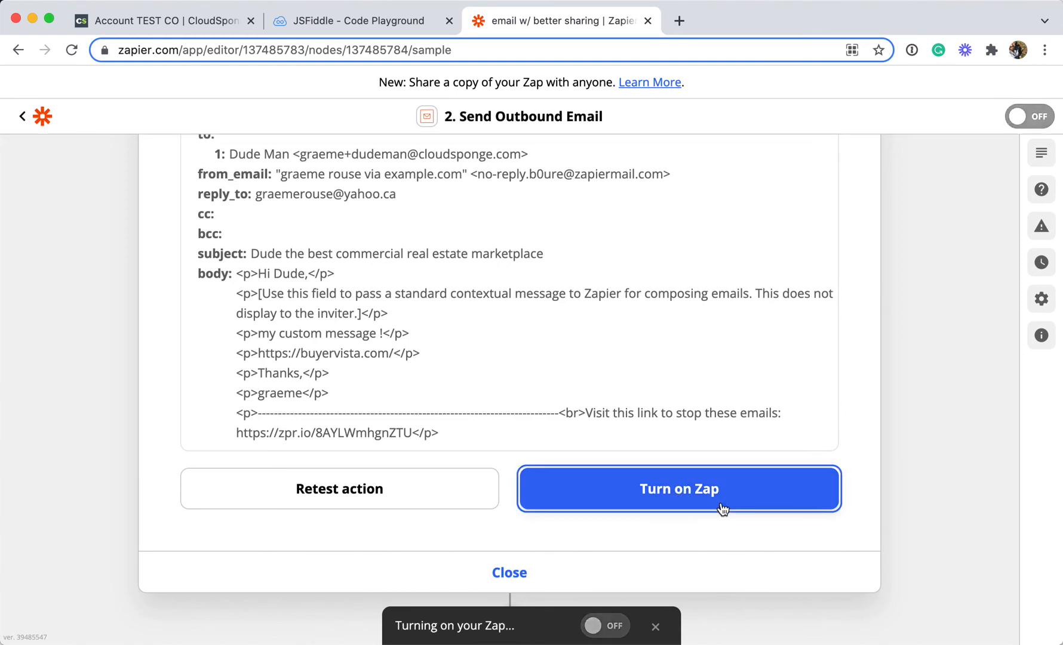